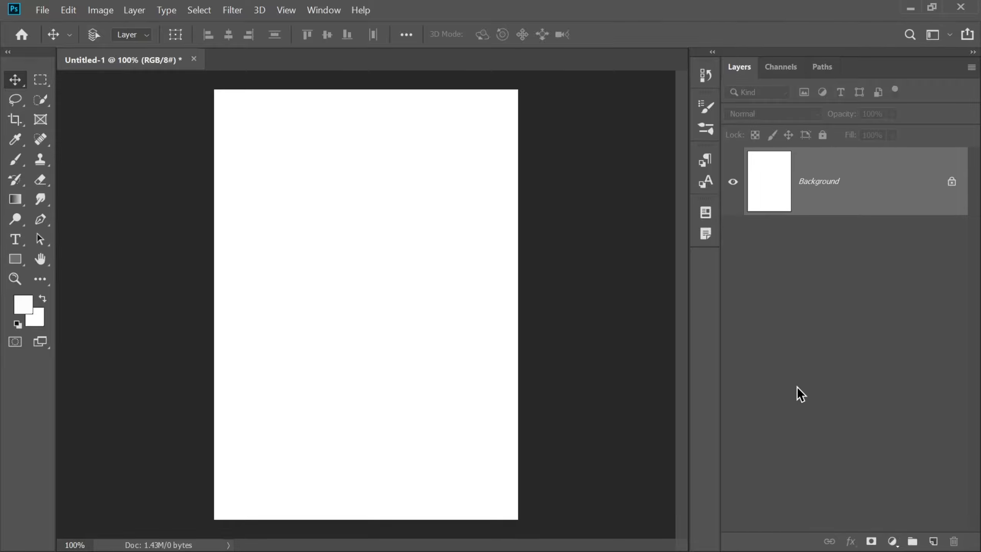
# Add a Gradient Fill layer above the background and set the gradient's start colour stop to #340622
pyautogui.click(892, 541)
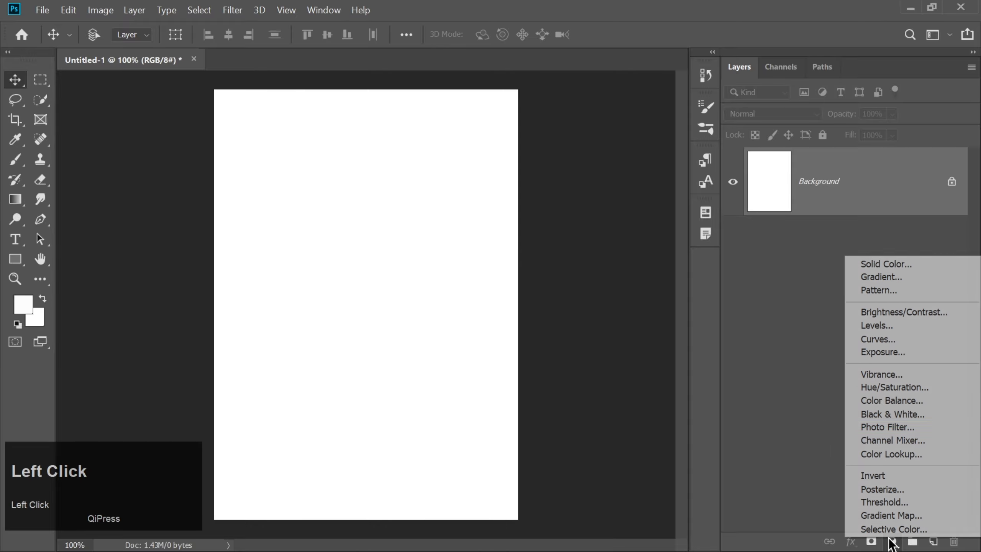
pyautogui.click(870, 279)
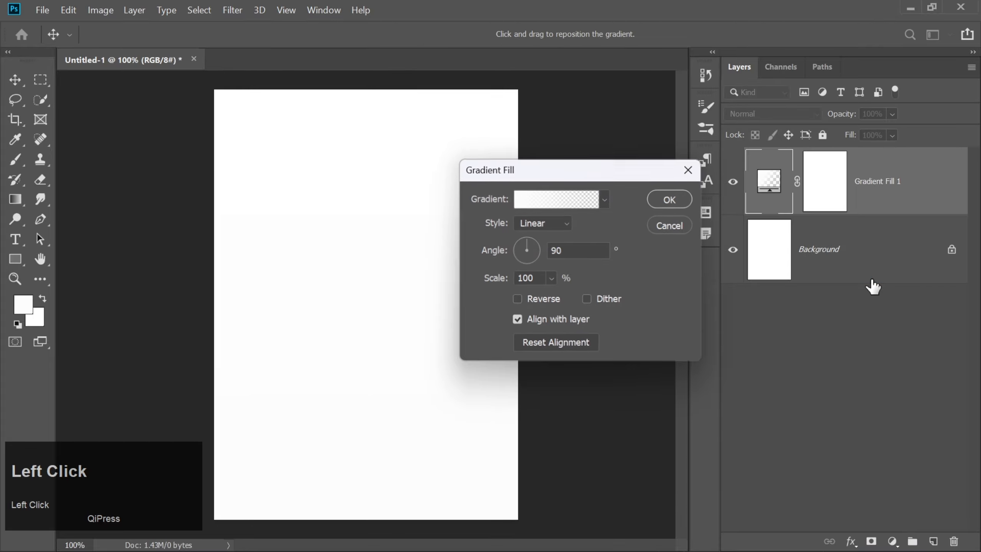
pyautogui.click(560, 202)
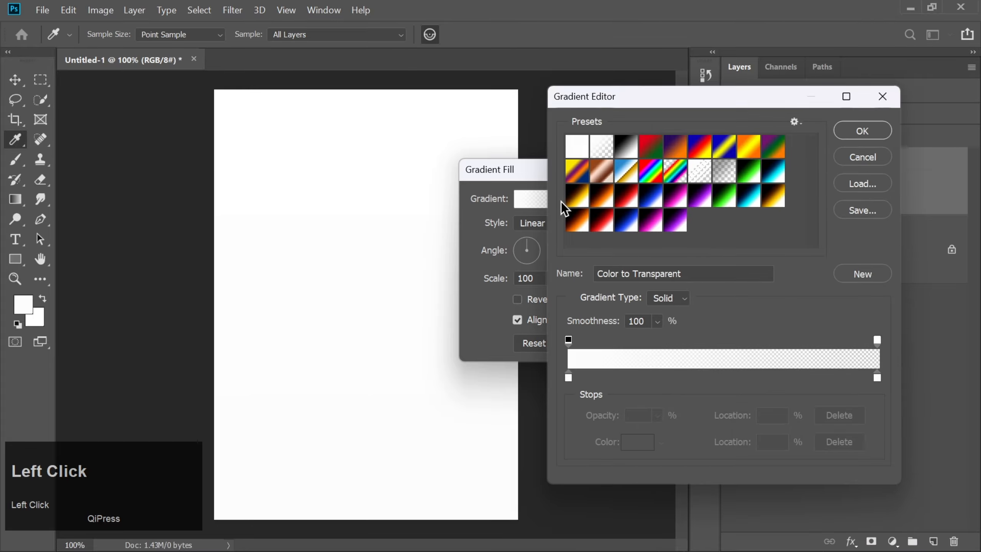
pyautogui.click(570, 377)
pyautogui.doubleClick(570, 378)
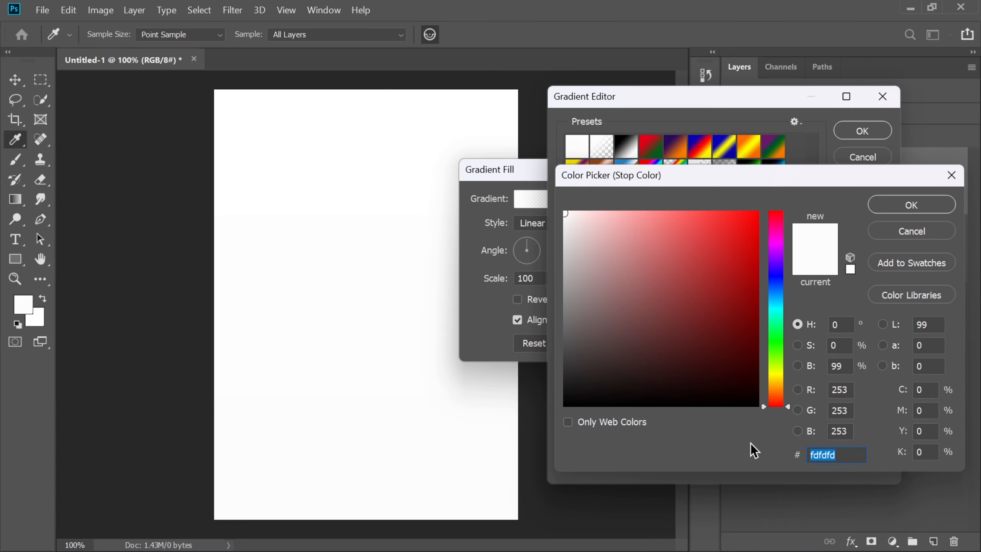
pyautogui.write('3406')
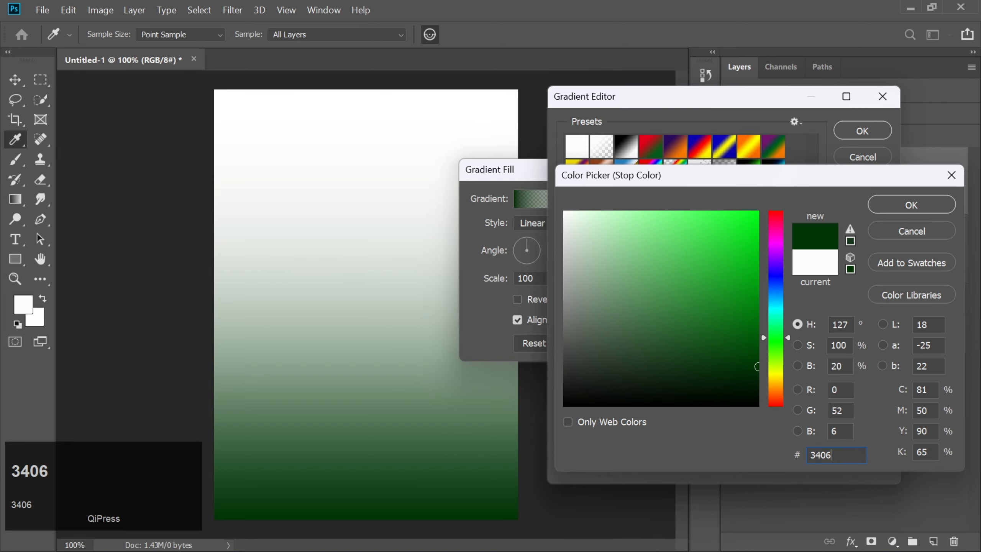
pyautogui.write('22')
pyautogui.press('Return')
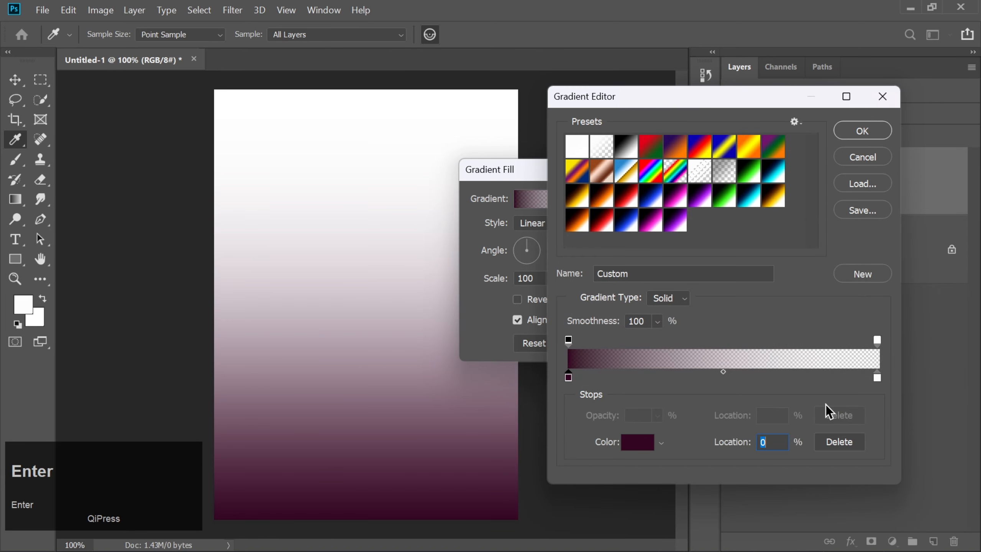
# Add a colour stop at the gradient's 50% location and set its colour to #770b4d
pyautogui.click(723, 372)
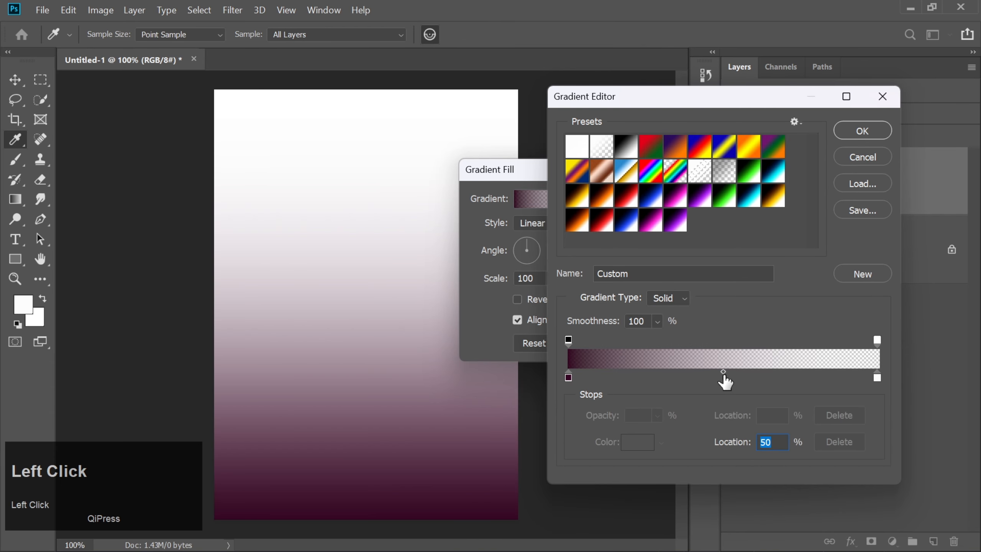
pyautogui.click(723, 377)
pyautogui.doubleClick(723, 376)
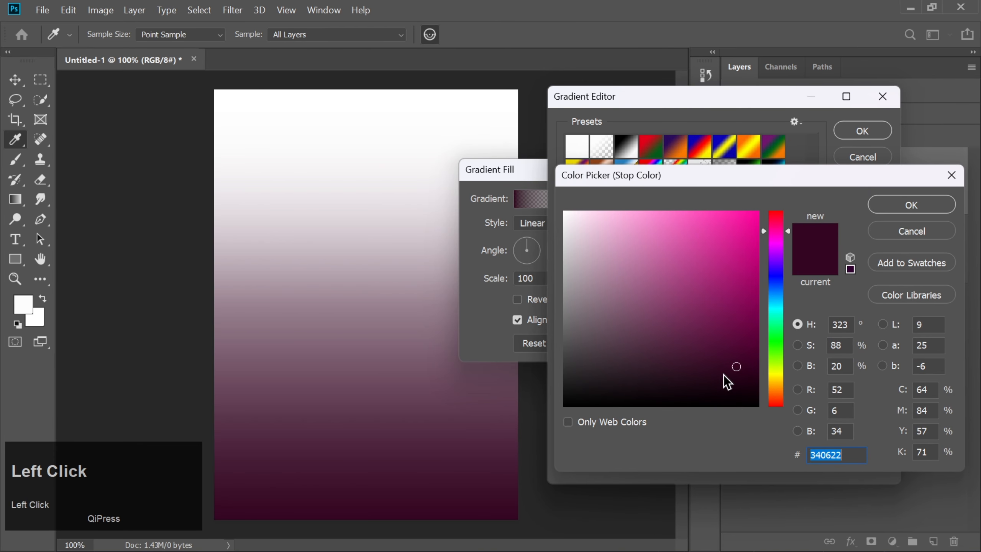
pyautogui.write('7')
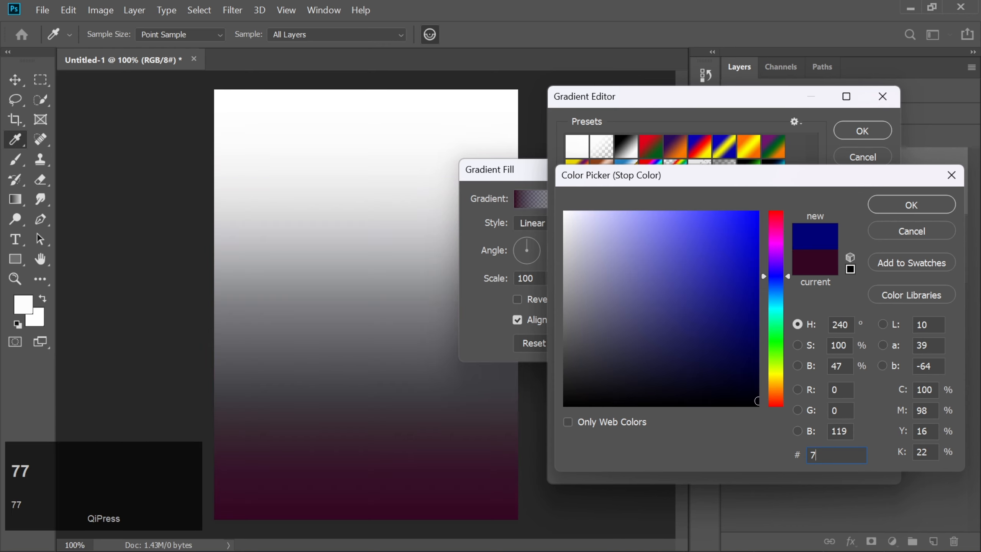
pyautogui.write('70b')
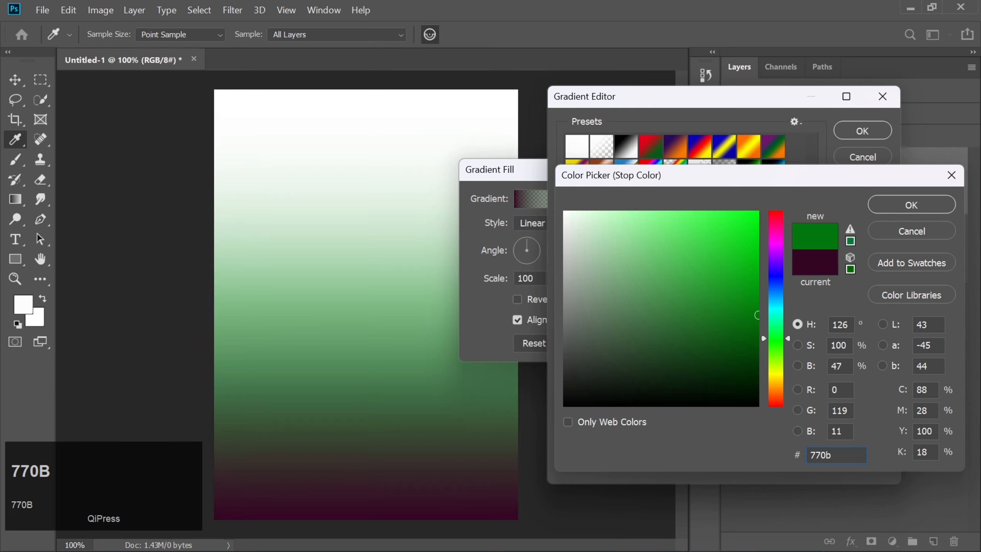
pyautogui.write('4d')
pyautogui.press('Return')
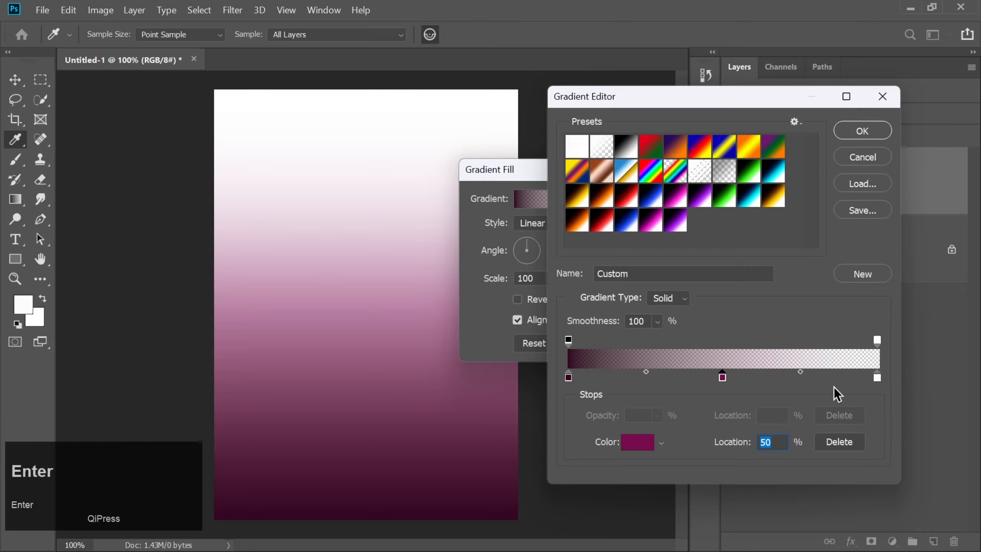
# Set the gradient's end stop to colour #ff9000 with 100% opacity and accept the edited gradient
pyautogui.doubleClick(877, 377)
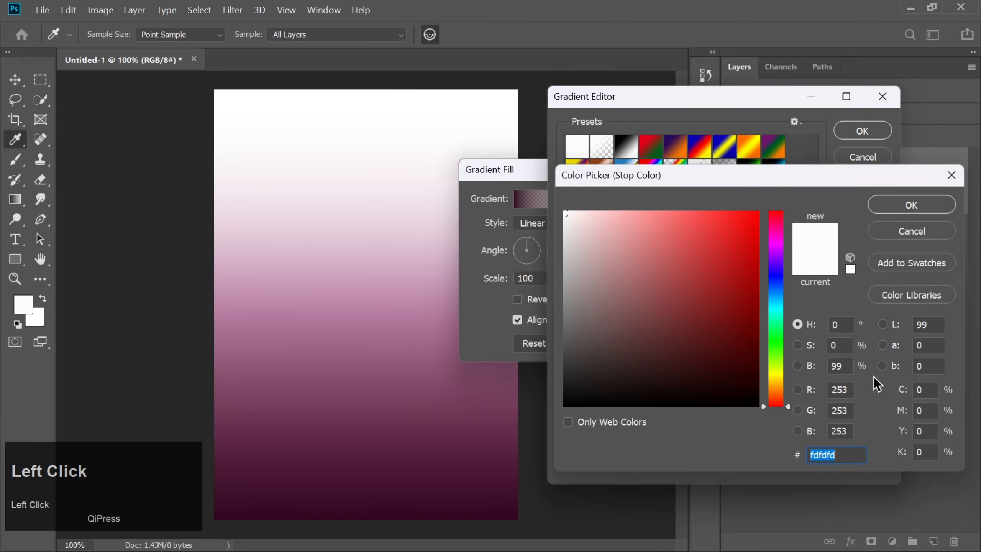
pyautogui.write('ff')
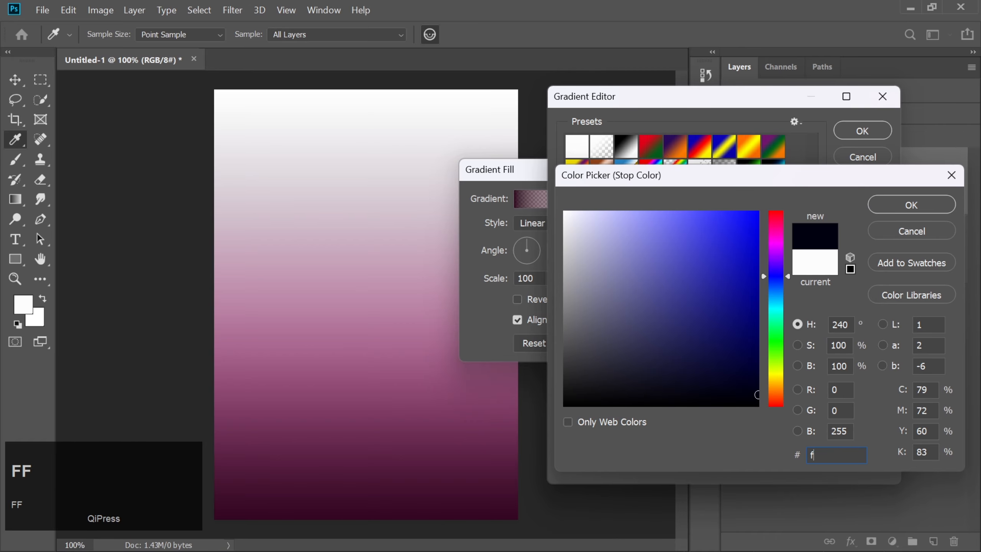
pyautogui.write('9000')
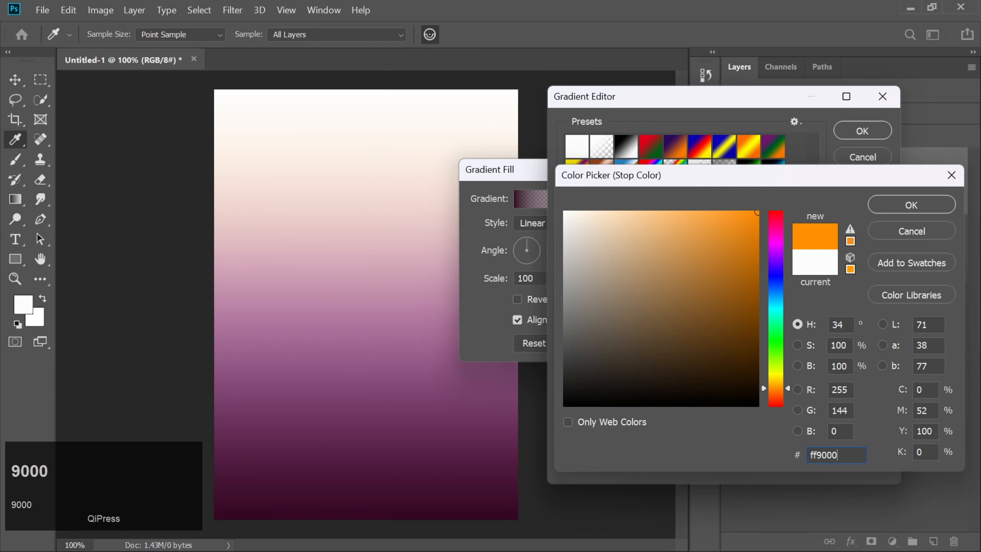
pyautogui.press('Return')
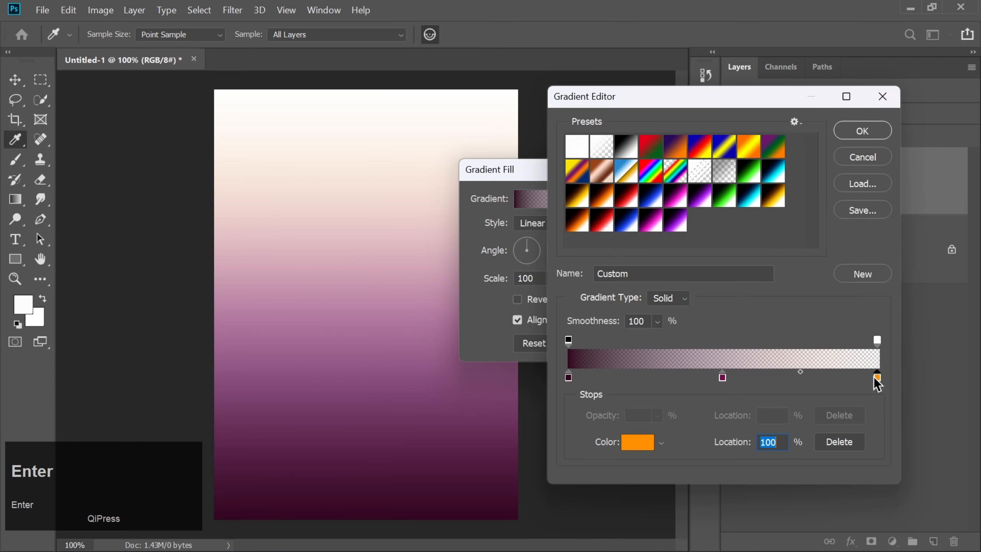
pyautogui.click(876, 340)
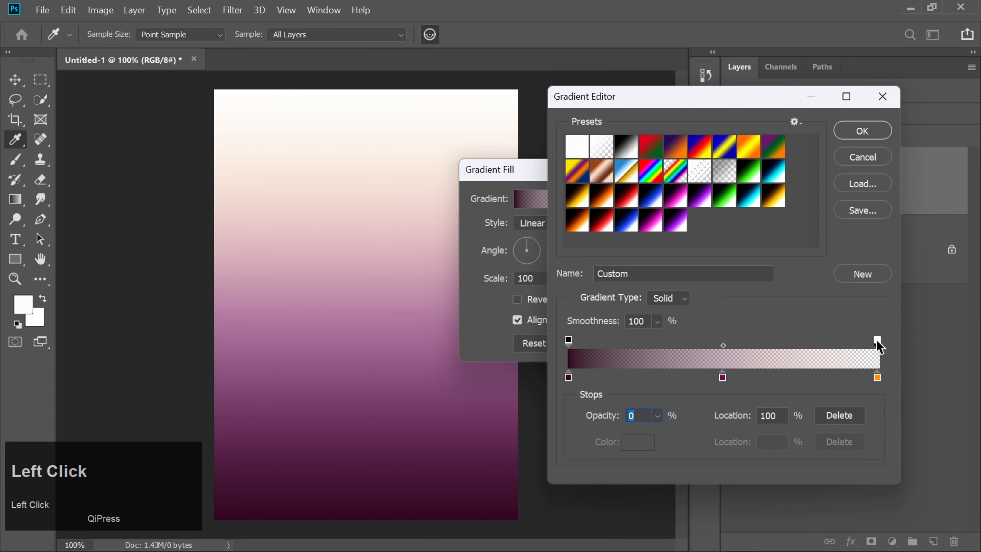
pyautogui.write('100')
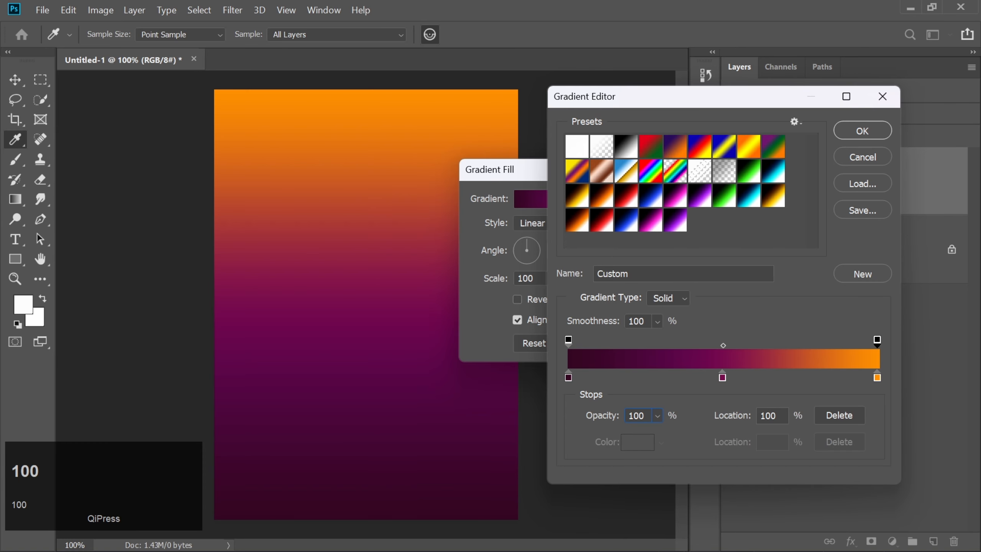
pyautogui.press('Return')
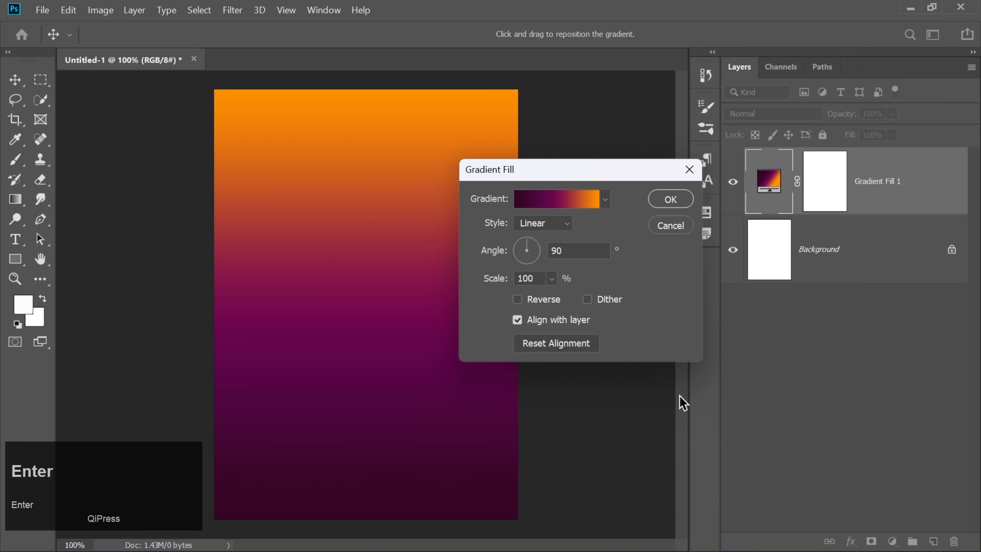
# Set the gradient fill's angle to 45° and apply the fill
pyautogui.click(575, 246)
pyautogui.press('BackSpace')
pyautogui.press('BackSpace')
pyautogui.write('45')
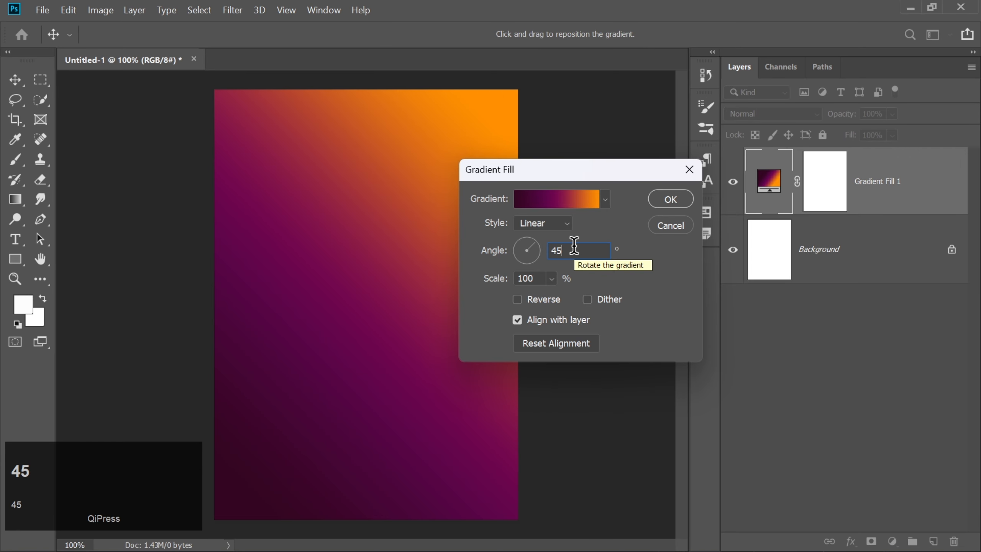
pyautogui.click(636, 287)
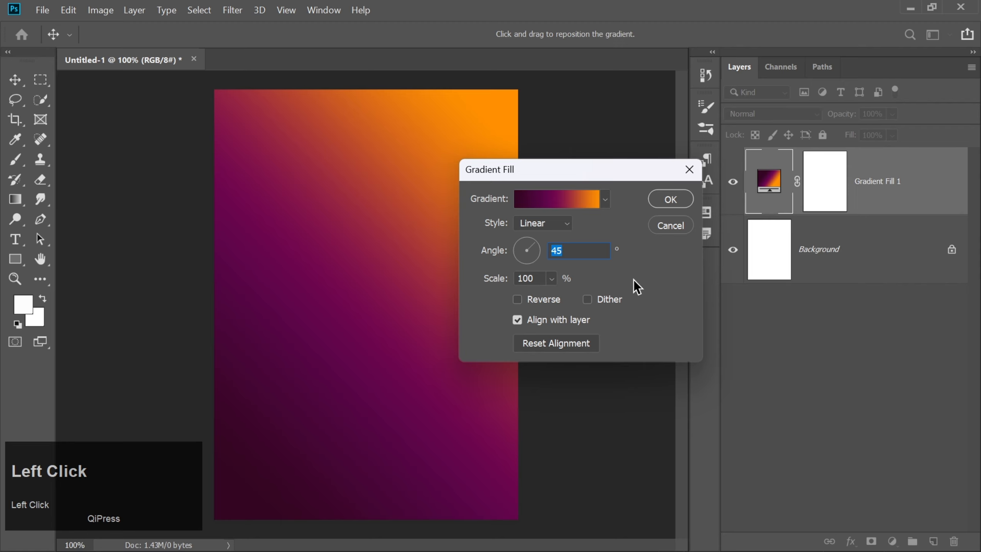
pyautogui.click(660, 201)
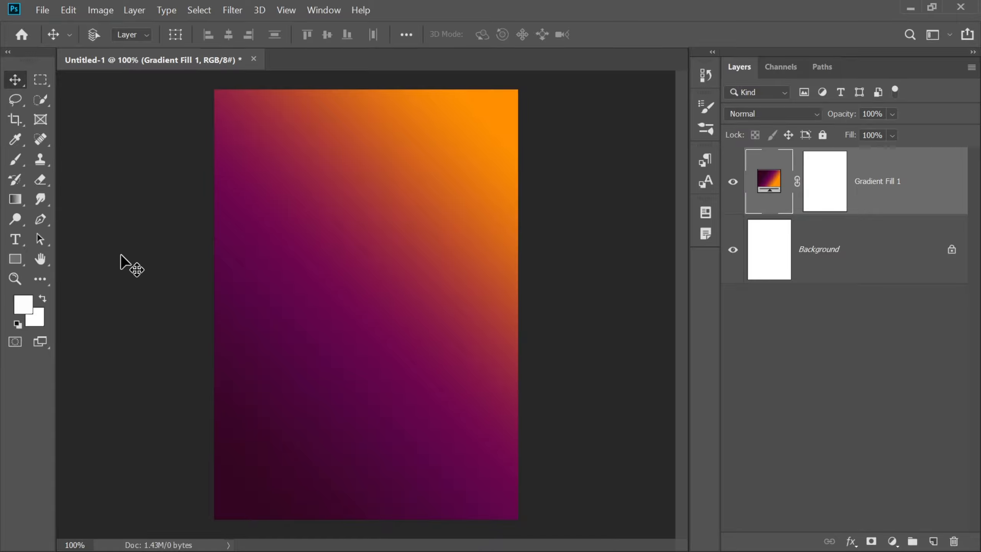
# Create a white letter "A" in Montserrat Black at 550 pt and move it to the centre of the canvas
pyautogui.click(15, 240)
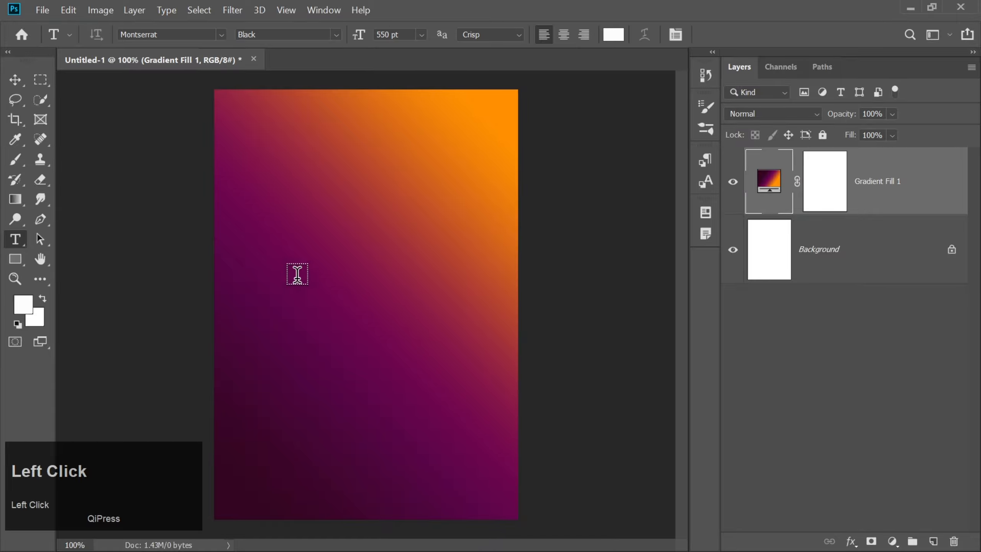
pyautogui.click(291, 294)
pyautogui.write('A')
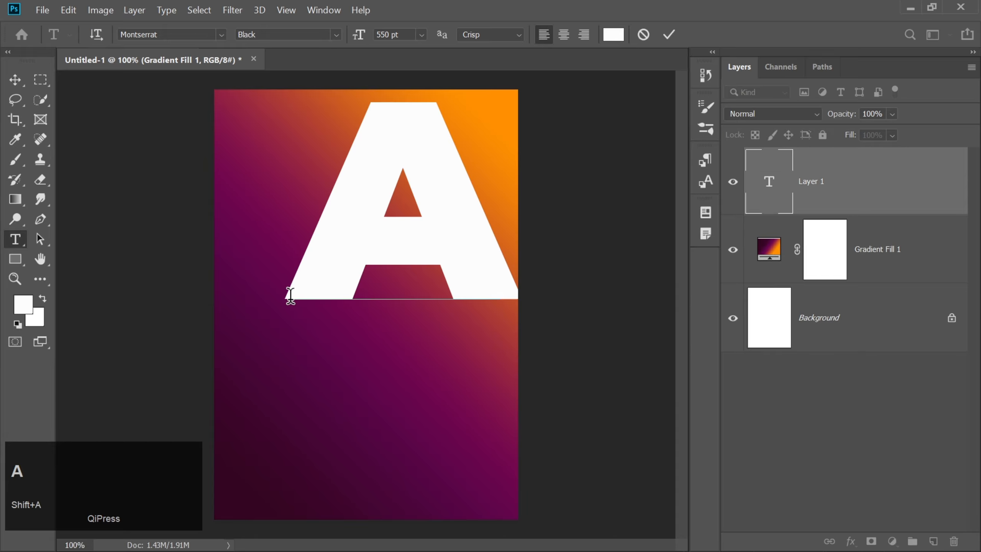
pyautogui.click(669, 34)
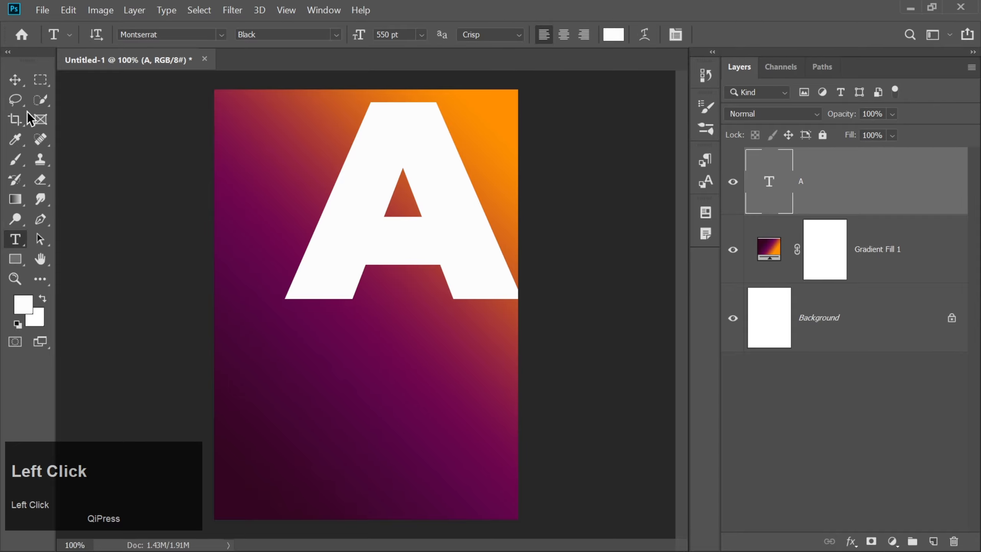
pyautogui.click(14, 82)
pyautogui.moveTo(458, 252); pyautogui.dragTo(424, 338)
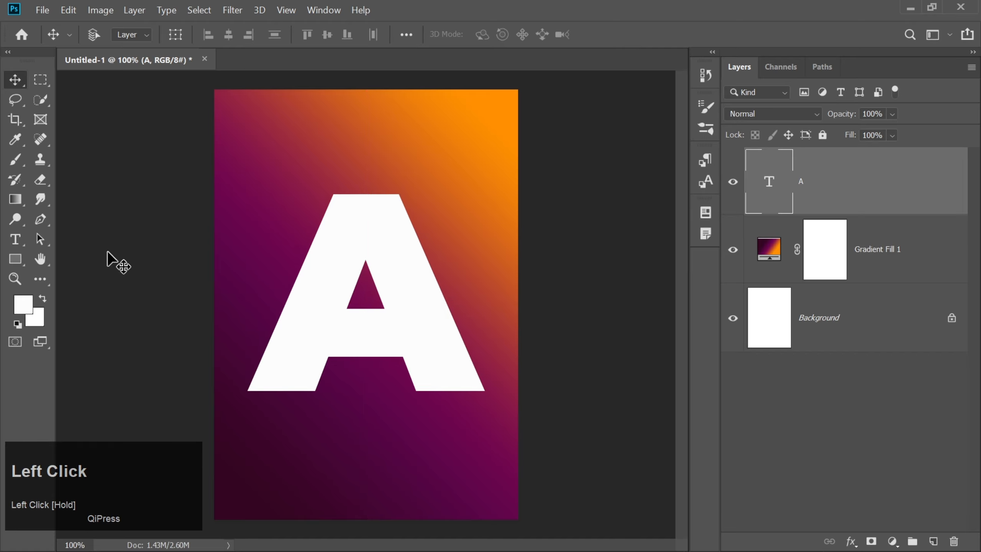
# Select a rectangle around the left half of the letter A and turn it into a layer mask showing only that half
pyautogui.click(40, 80)
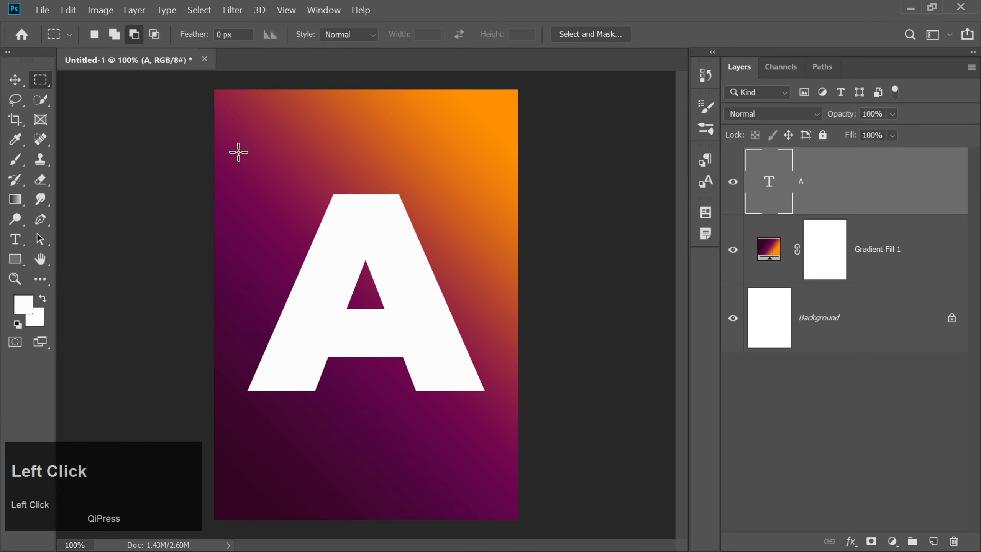
pyautogui.moveTo(238, 151); pyautogui.dragTo(358, 421)
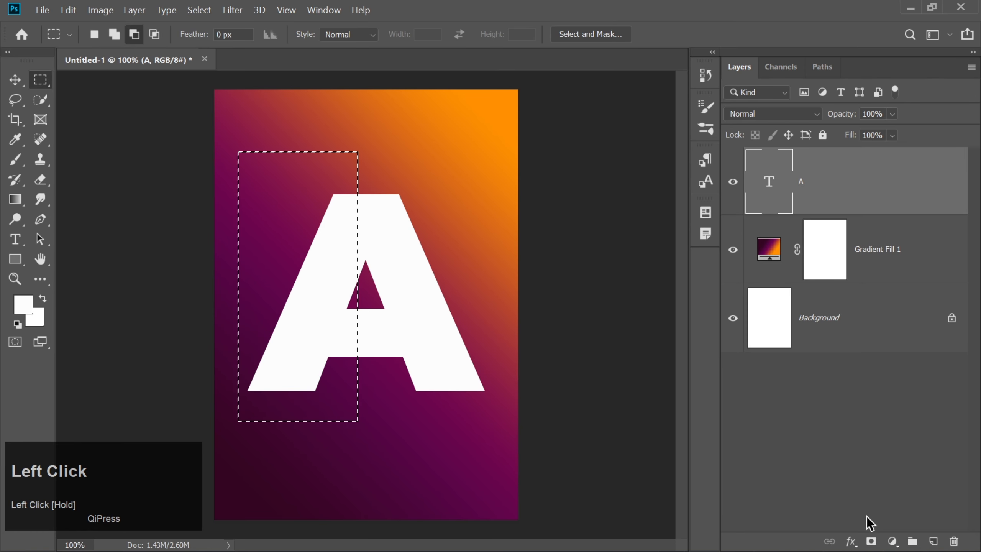
pyautogui.click(871, 540)
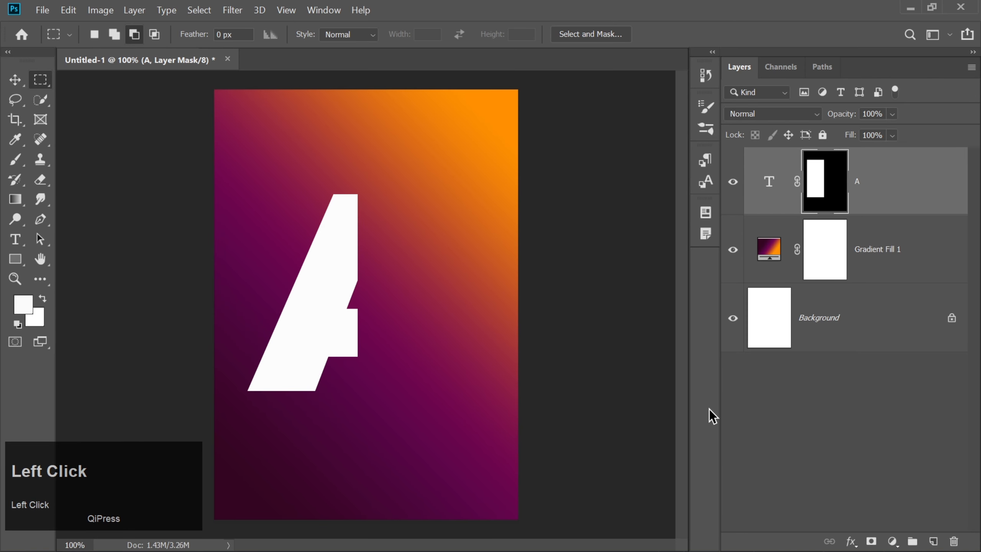
# Duplicate the masked letter layer and invert the copy's mask in Select and Mask, outputting to the layer mask
pyautogui.hotkey('ctrl', 'j')
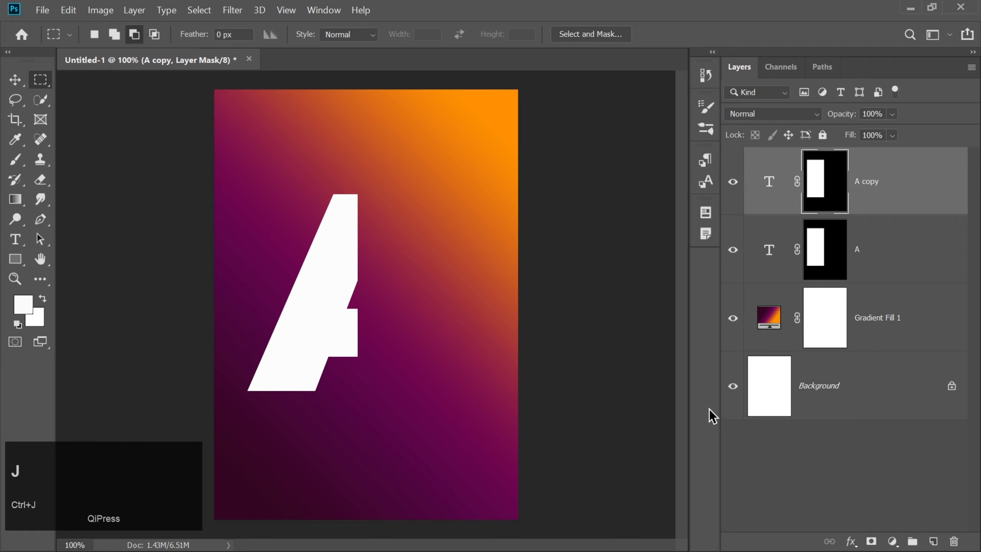
pyautogui.doubleClick(827, 198)
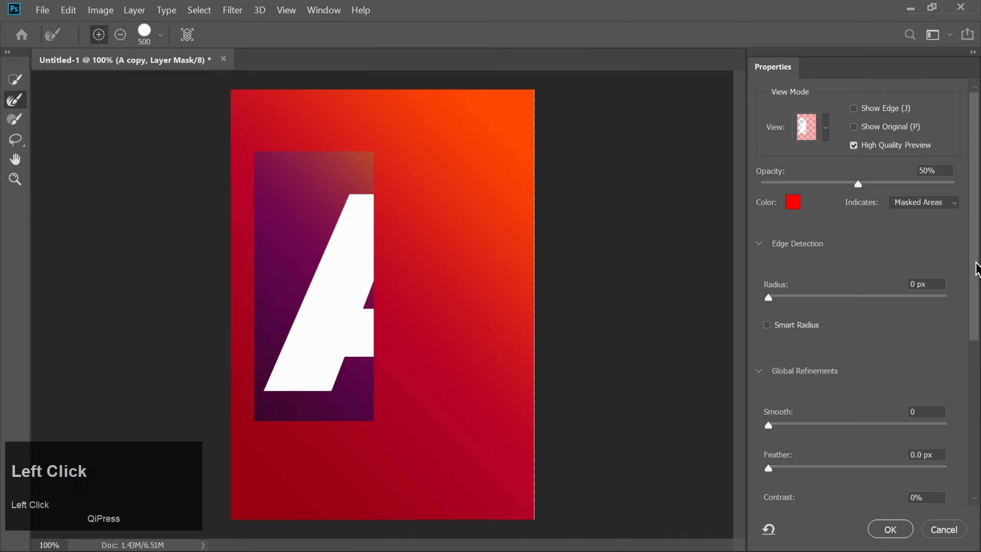
pyautogui.moveTo(972, 285); pyautogui.dragTo(972, 398)
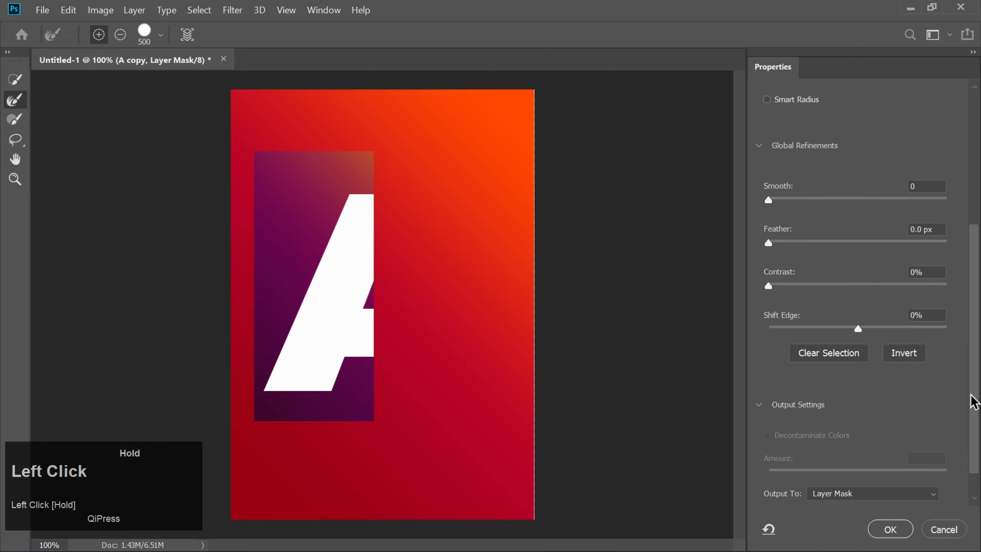
pyautogui.click(900, 353)
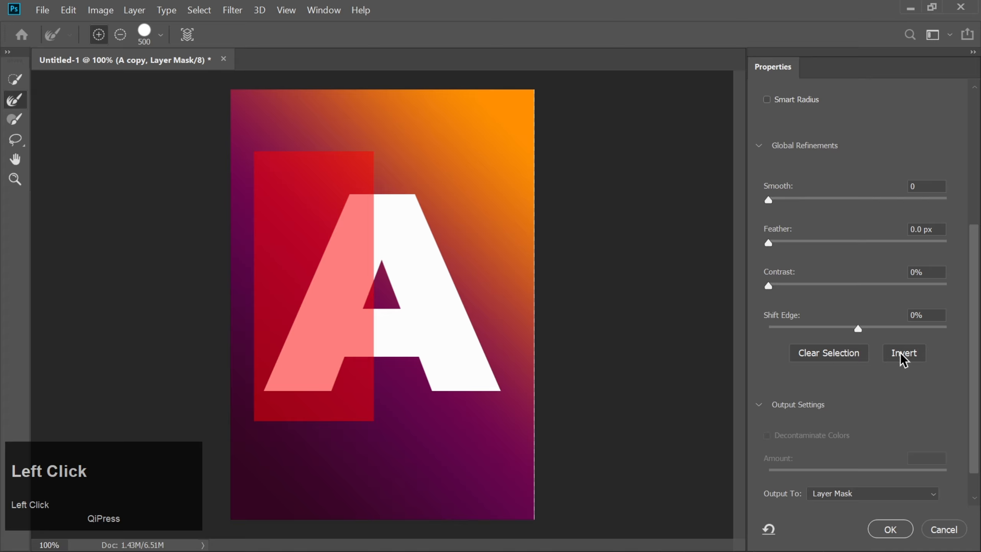
pyautogui.click(884, 530)
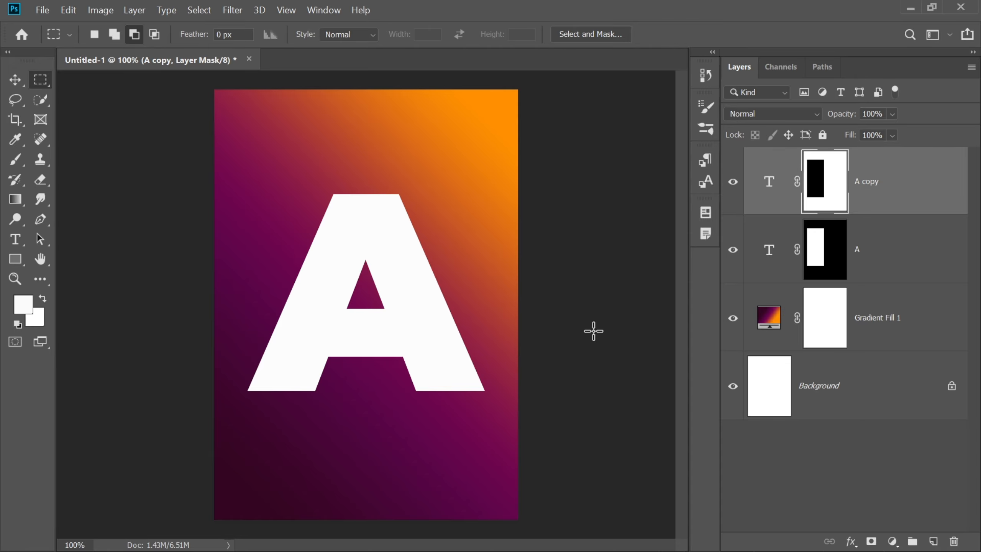
# Scale the right half of the letter A, with its mask, to about 110% around its centre
pyautogui.hotkey('ctrl', 't')
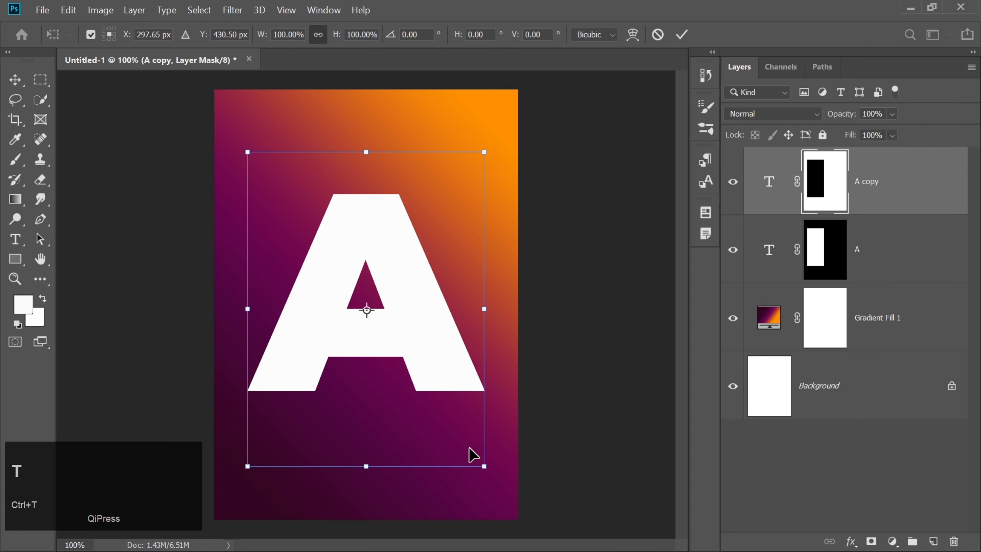
pyautogui.keyDown('alt'); pyautogui.click(483, 468); pyautogui.keyUp('alt')
pyautogui.moveTo(481, 472); pyautogui.dragTo(489, 490)
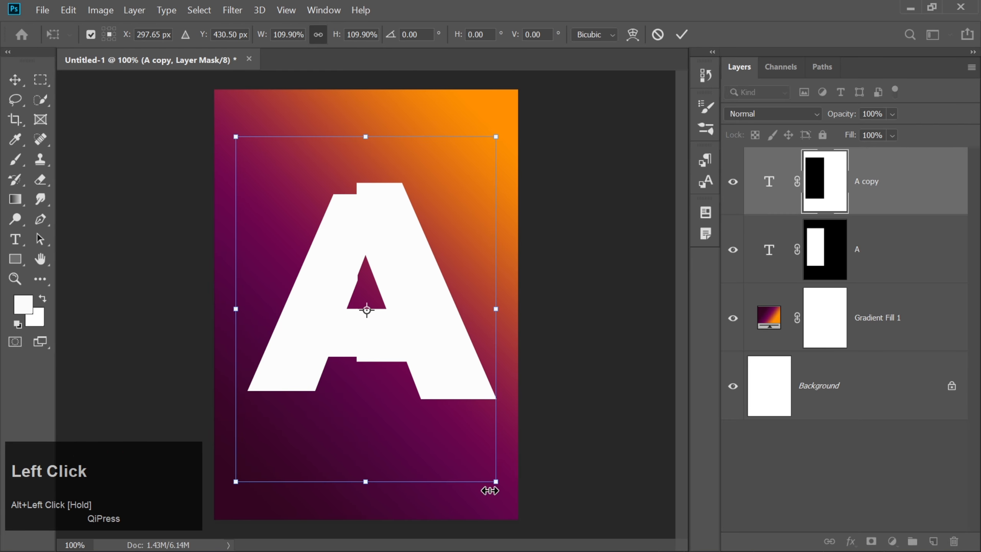
pyautogui.press('Return')
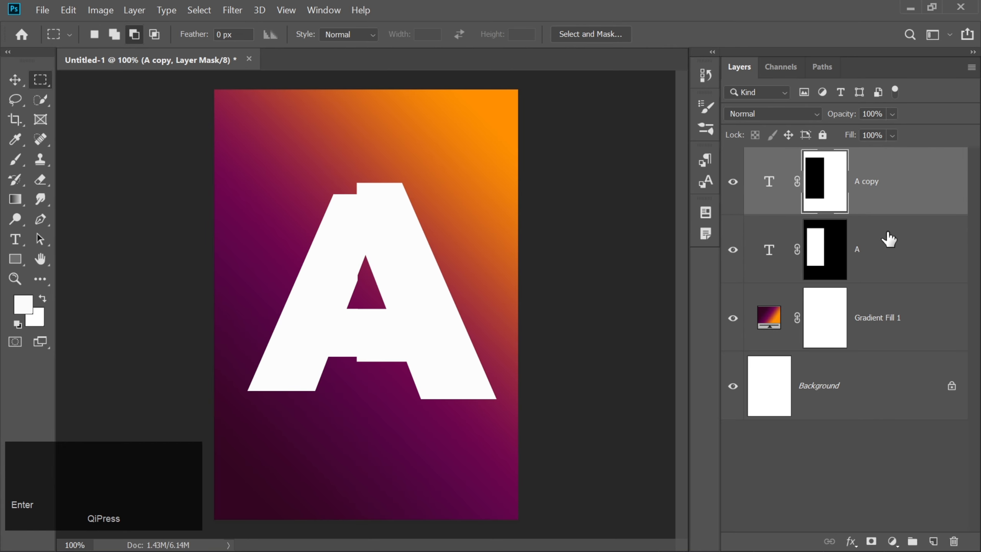
# Group the two masked letter A layers and expand the group to show its contents
pyautogui.keyDown('shift'); pyautogui.click(888, 239); pyautogui.keyUp('shift')
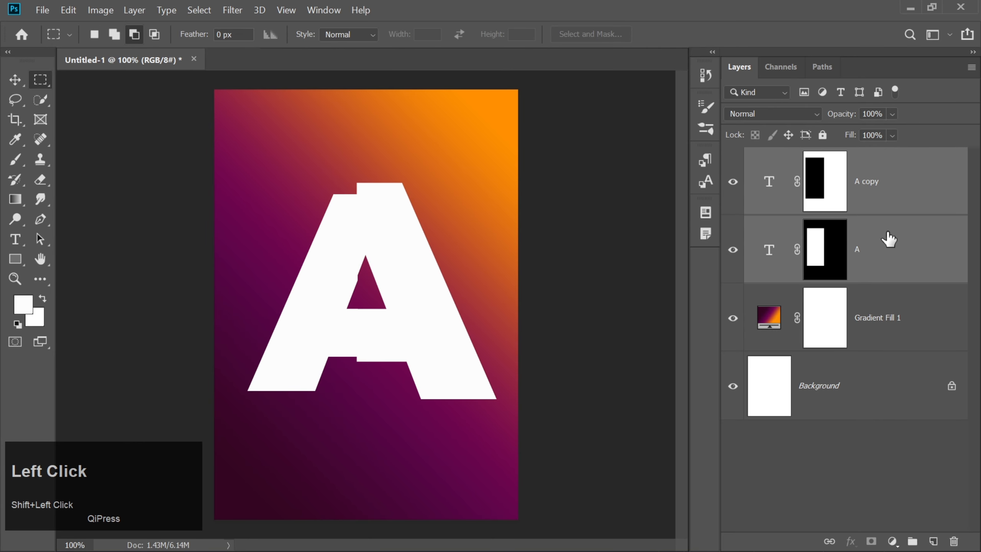
pyautogui.hotkey('ctrl', 'g')
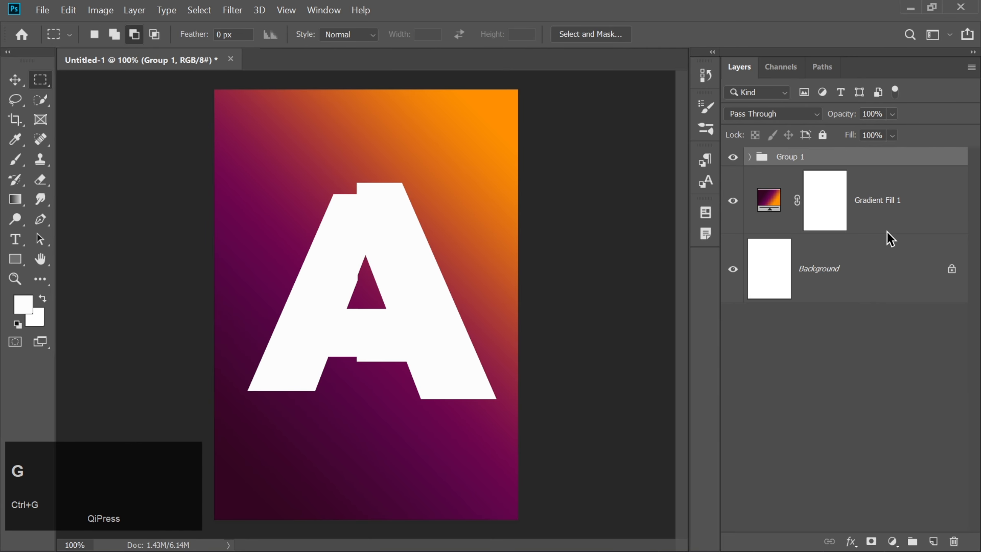
pyautogui.click(749, 157)
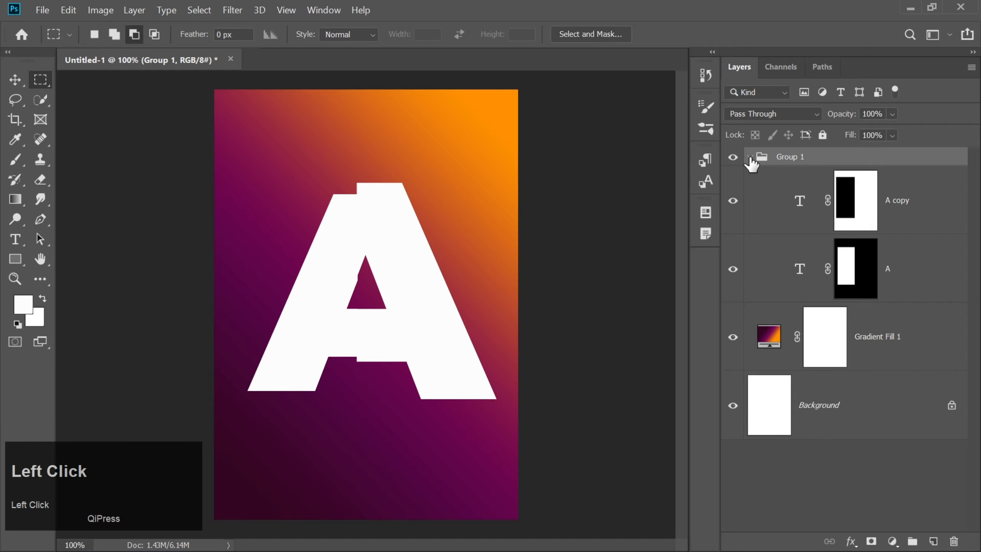
# Place the flowers image as an embedded object above the A copy layer and enlarge it to about 12.6% scale
pyautogui.click(941, 215)
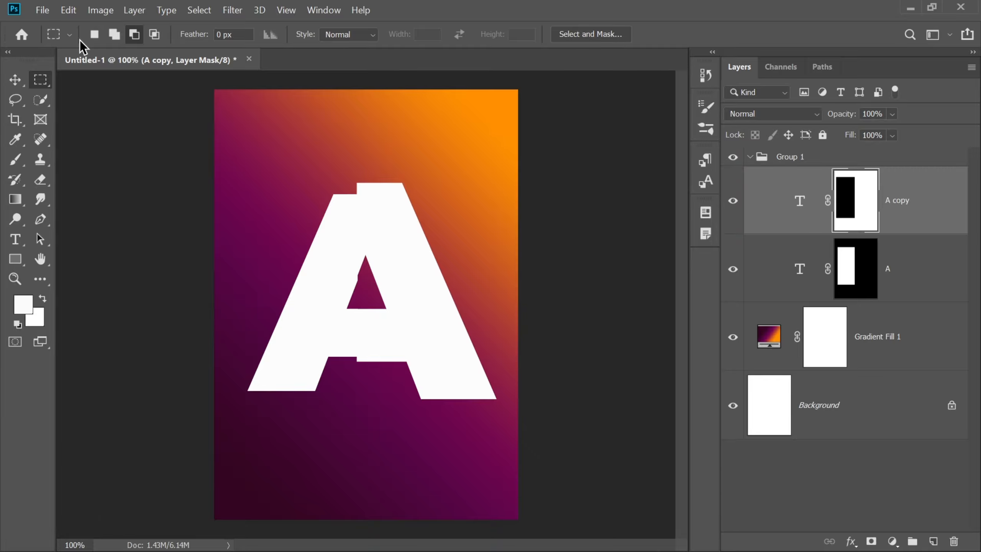
pyautogui.click(43, 10)
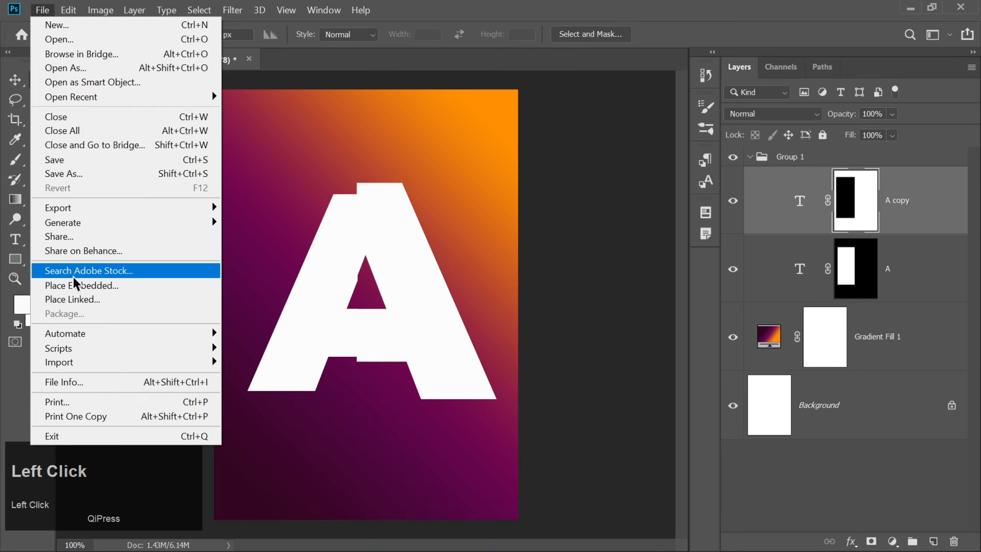
pyautogui.click(76, 285)
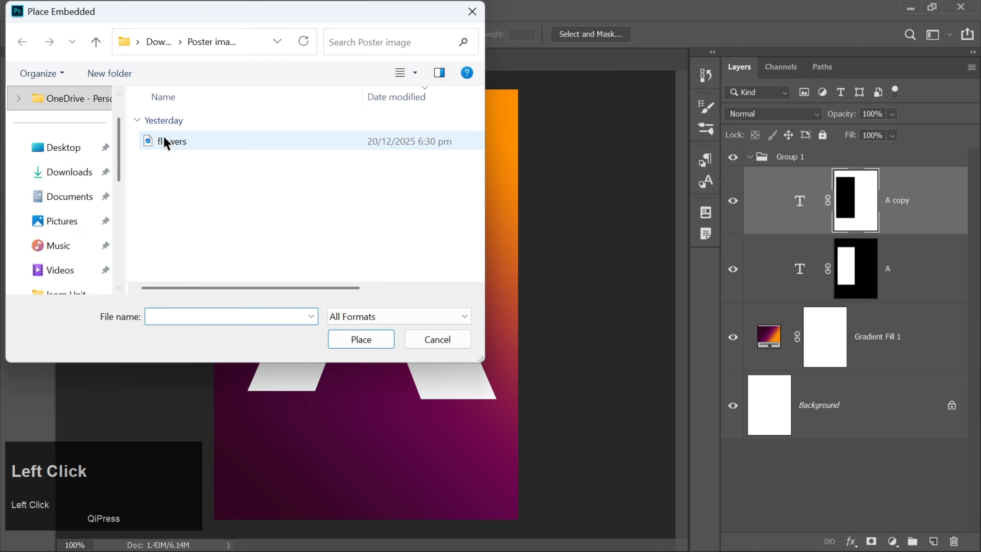
pyautogui.doubleClick(166, 140)
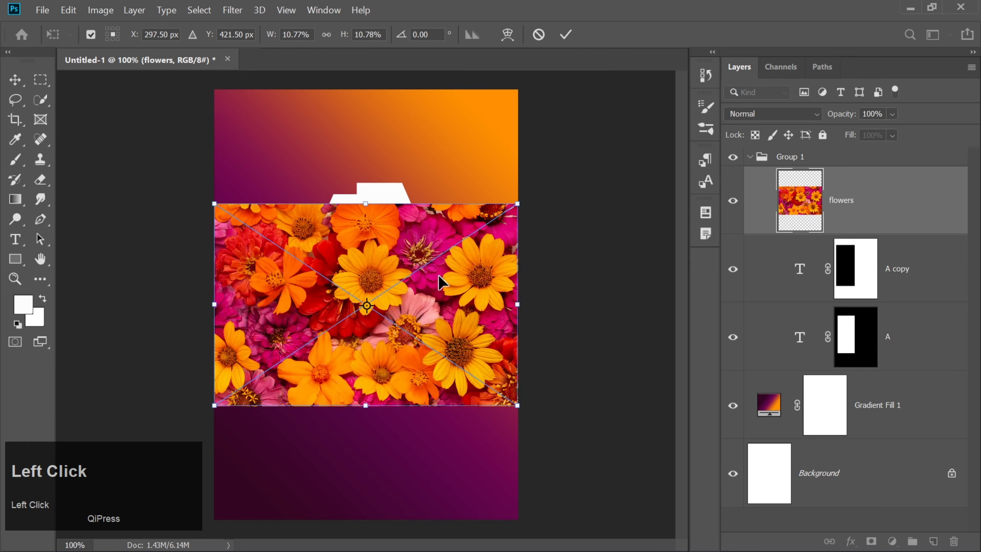
pyautogui.moveTo(365, 203); pyautogui.dragTo(364, 168)
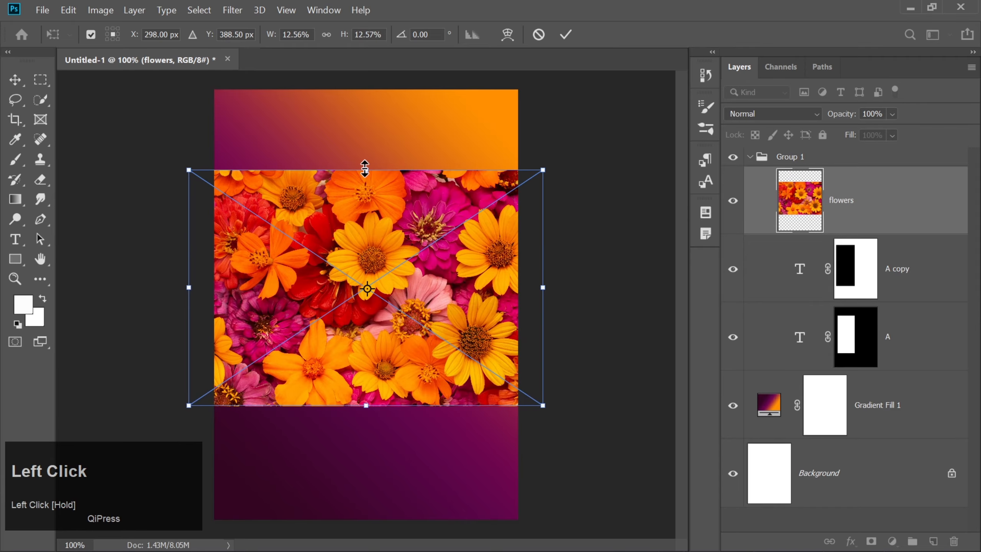
pyautogui.press('Return')
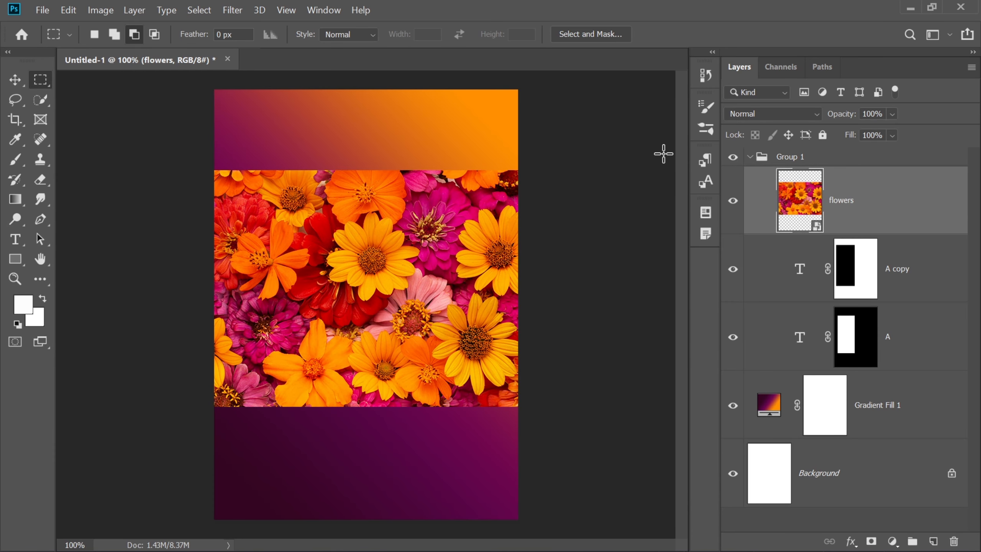
# Clip the flowers image to the A copy layer so it fills only the letter's right half
pyautogui.click(15, 80)
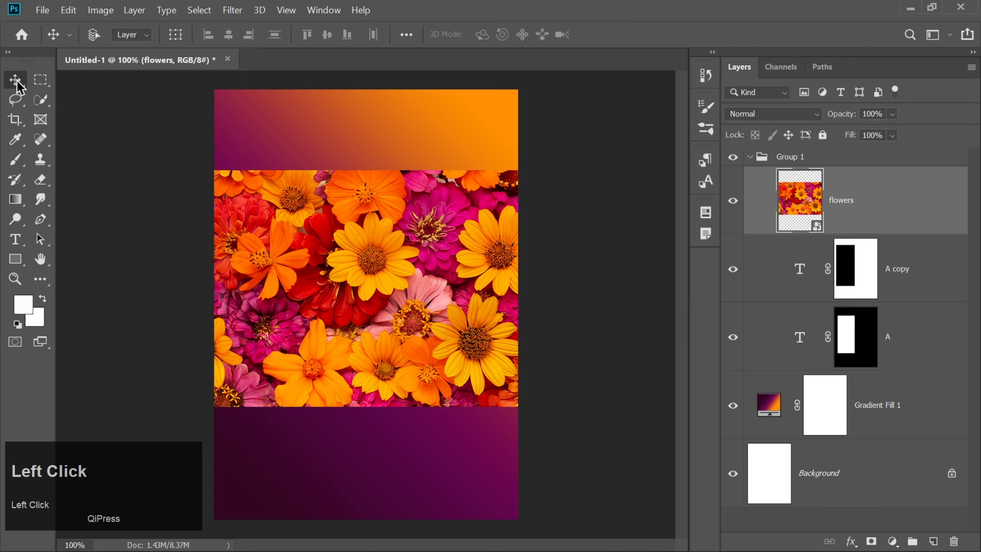
pyautogui.rightClick(867, 199)
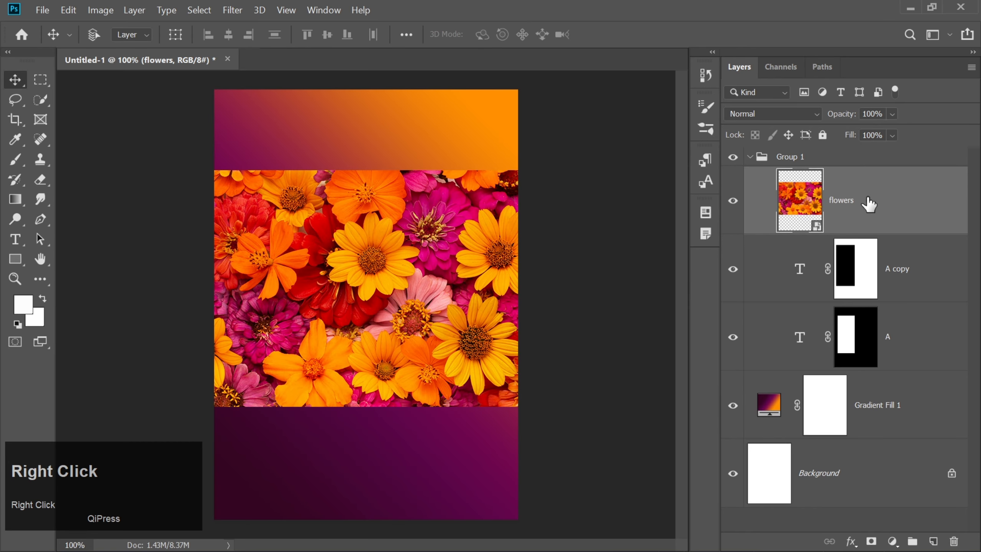
pyautogui.click(694, 341)
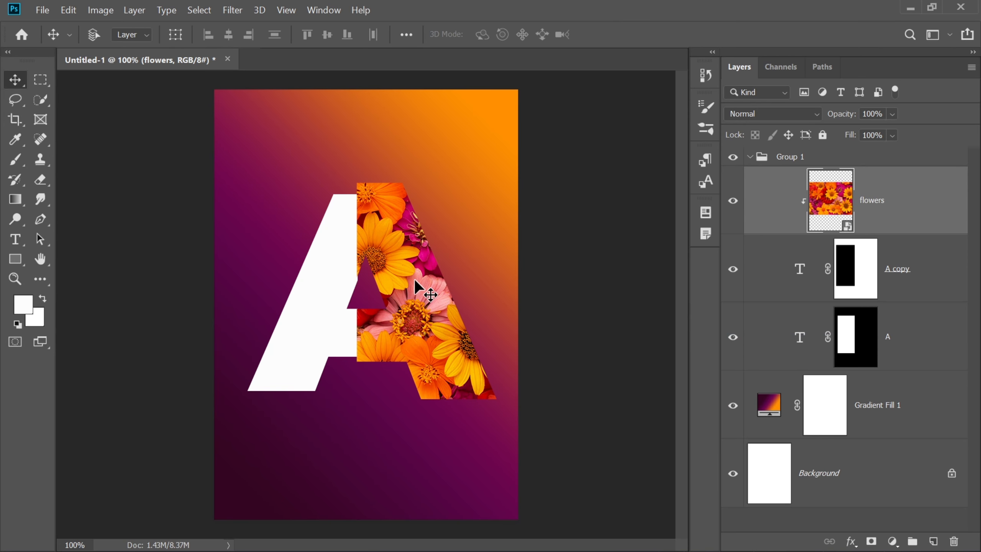
# Add a new empty layer above the A layer and clip it to the letter's left half
pyautogui.click(905, 340)
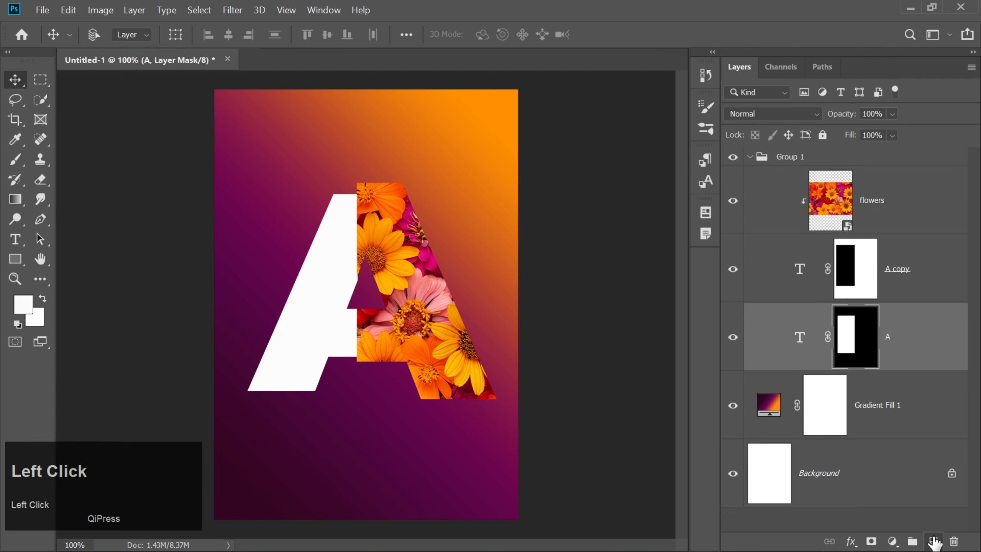
pyautogui.click(933, 540)
pyautogui.rightClick(904, 341)
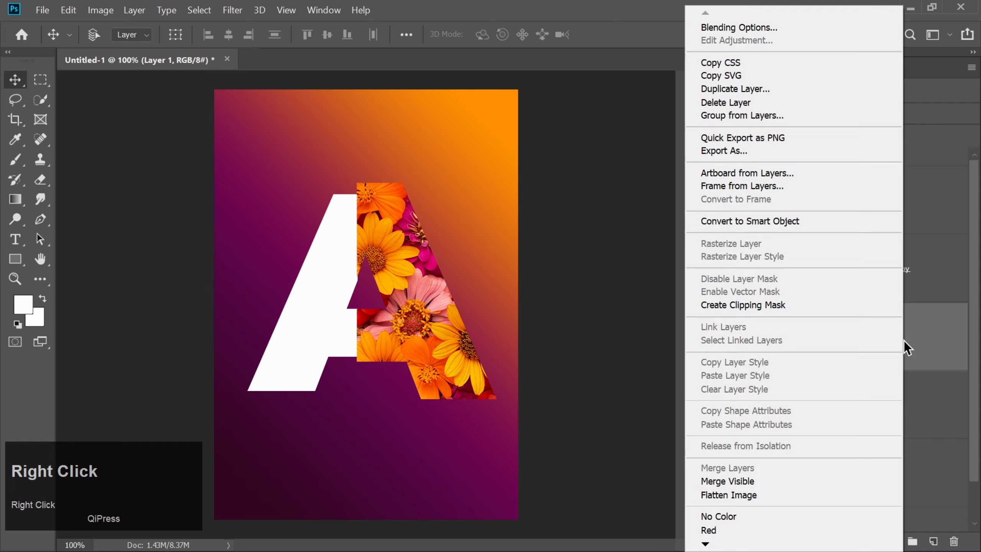
pyautogui.click(732, 303)
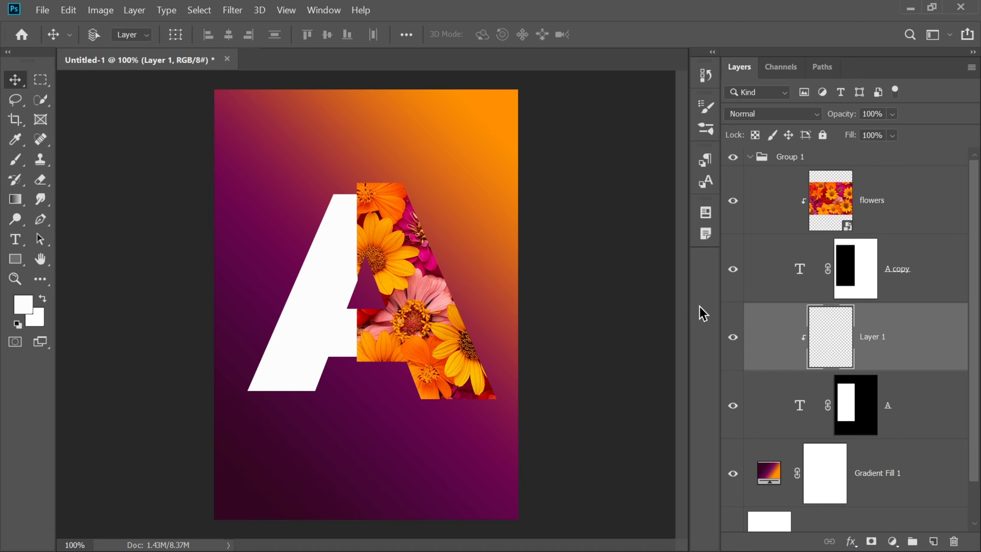
# Paint a soft black vertical shadow with the Brush tool on the clipped layer, along the seam between the letter halves
pyautogui.click(16, 160)
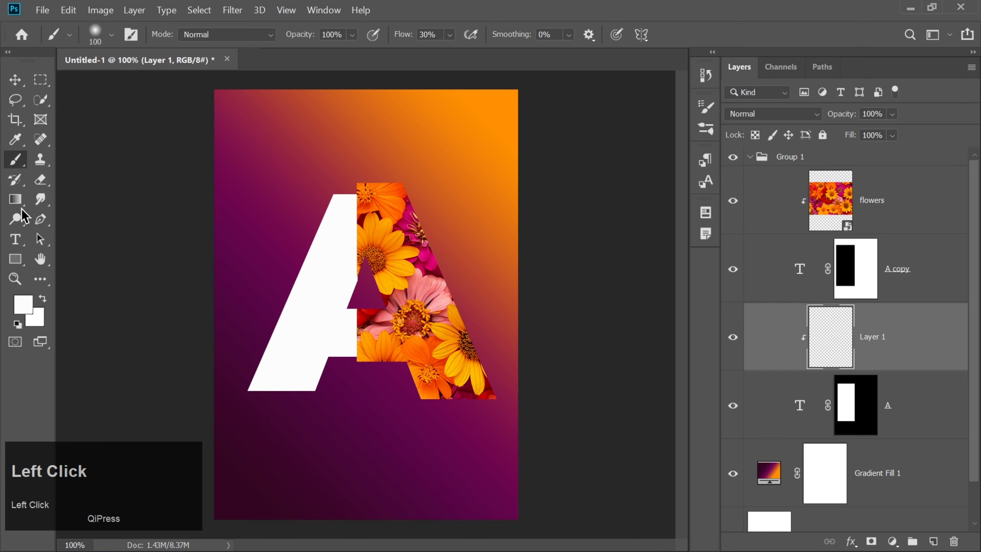
pyautogui.click(17, 324)
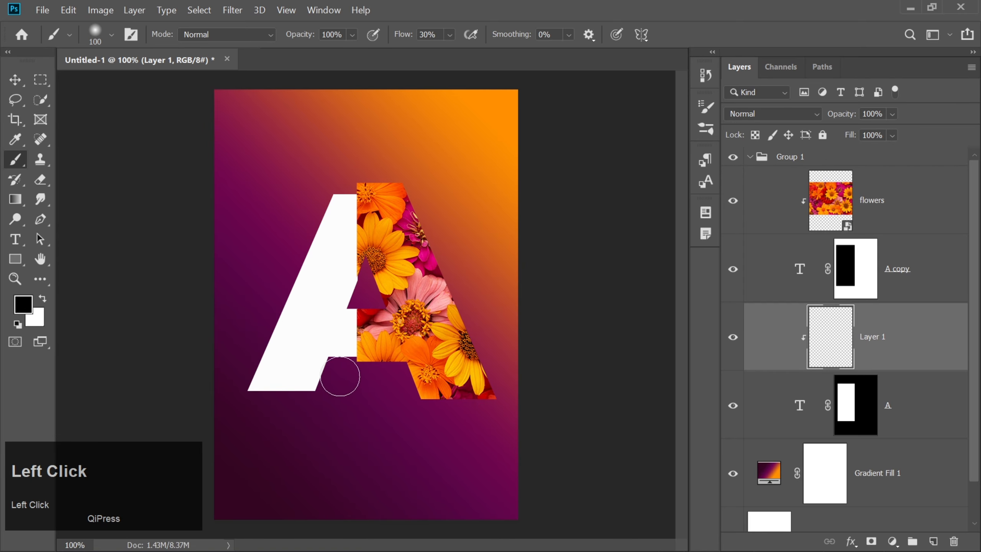
pyautogui.click(358, 361)
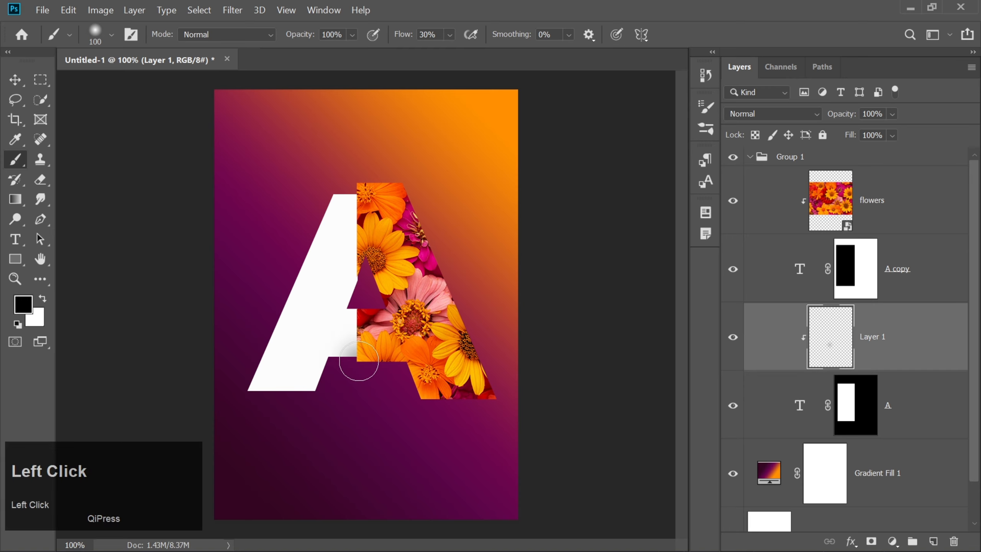
pyautogui.keyDown('shift'); pyautogui.click(358, 197); pyautogui.keyUp('shift')
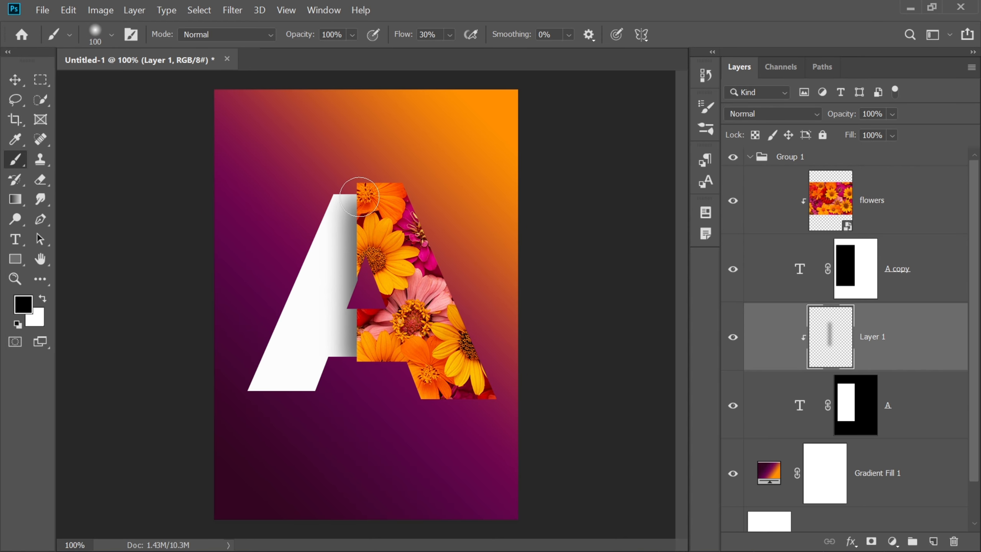
pyautogui.click(359, 196)
# Narrow the painted shadow from its outer side to about 78% of its width, keeping its height
pyautogui.hotkey('ctrl', 't')
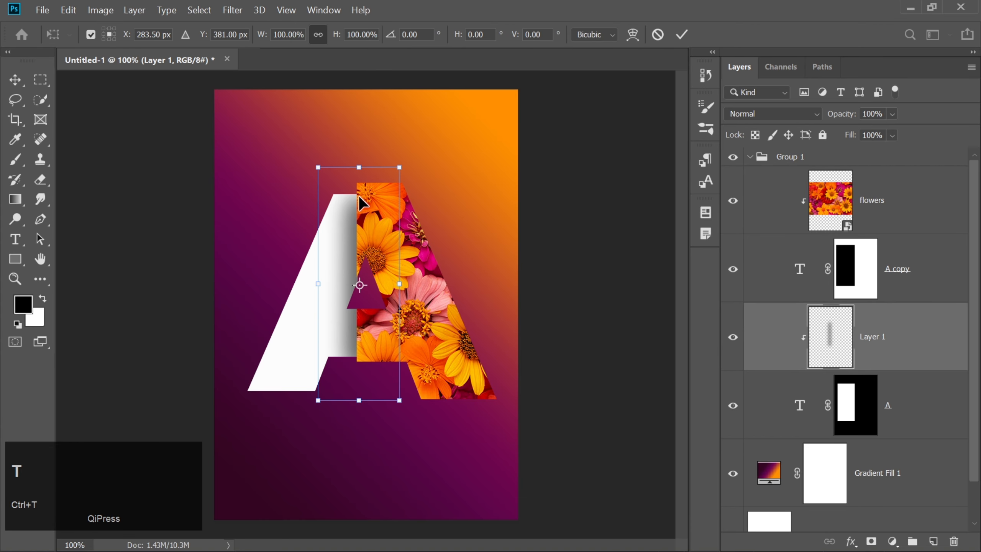
pyautogui.moveTo(317, 282); pyautogui.dragTo(334, 285)
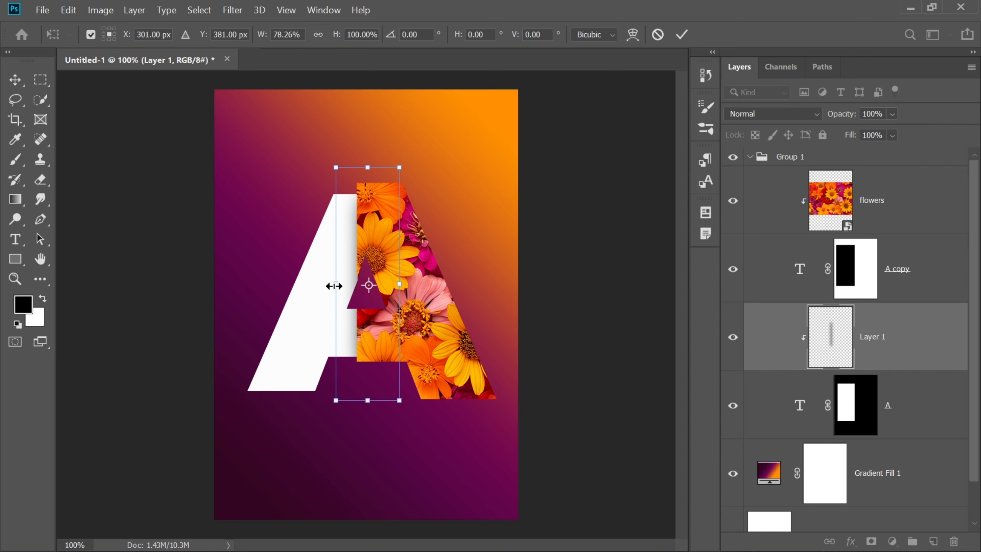
pyautogui.press('Return')
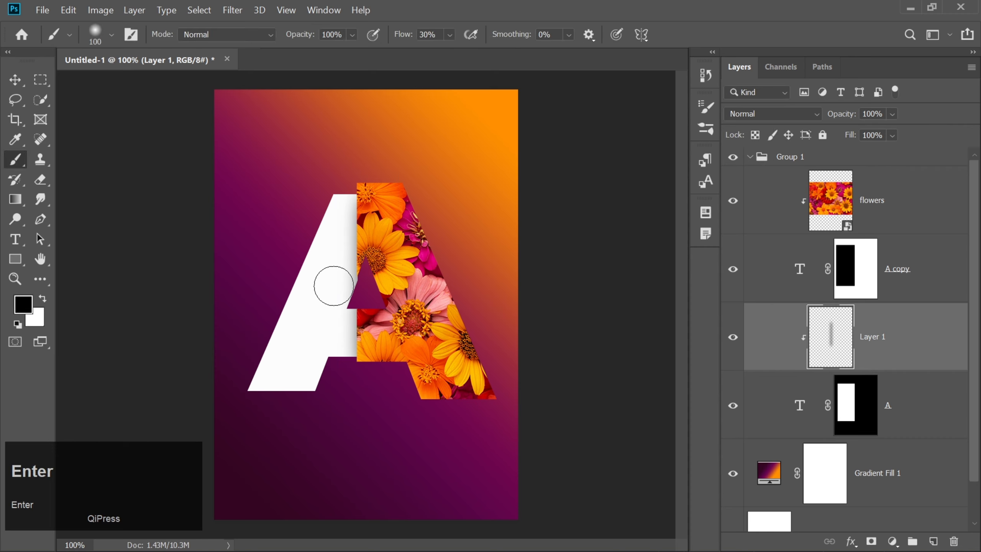
# Collapse the letter group and give it a Drop Shadow with 60% opacity, 124° angle, 43 px distance, 0% spread and 24 px size
pyautogui.click(749, 156)
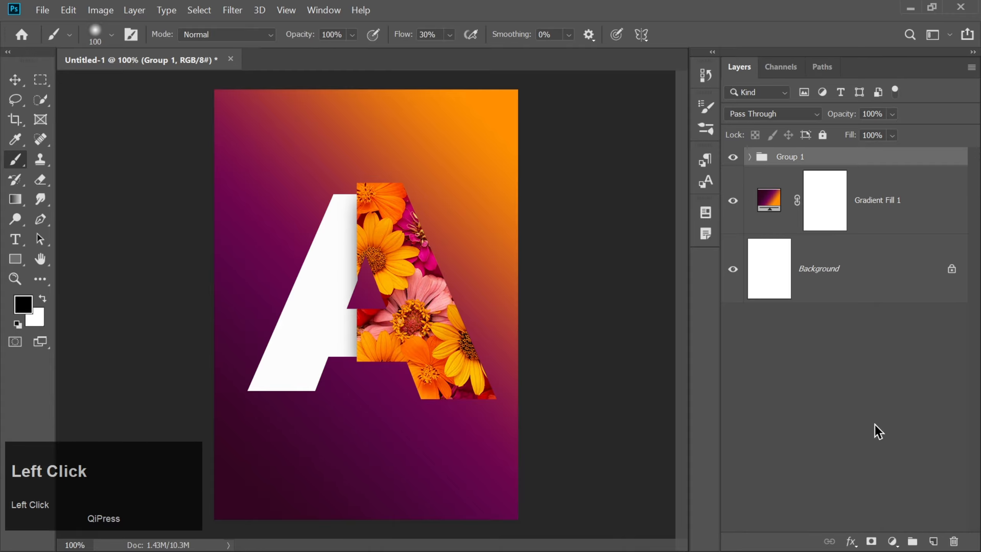
pyautogui.click(851, 542)
pyautogui.click(873, 530)
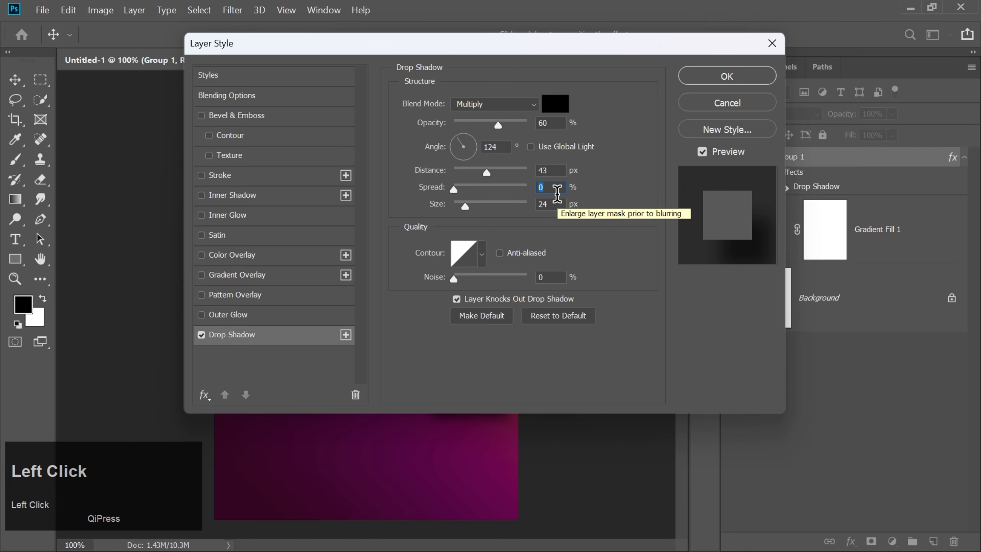
pyautogui.click(698, 79)
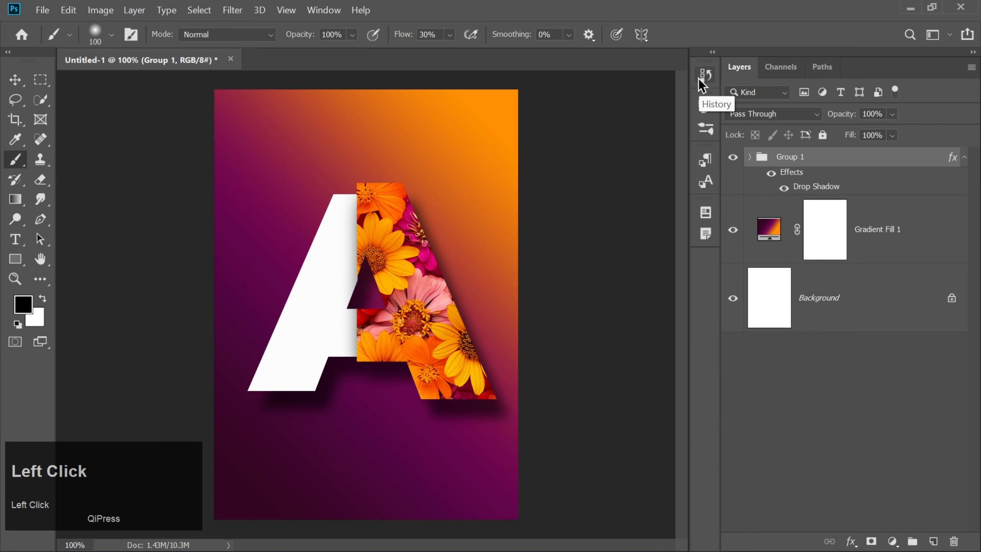
pyautogui.click(14, 80)
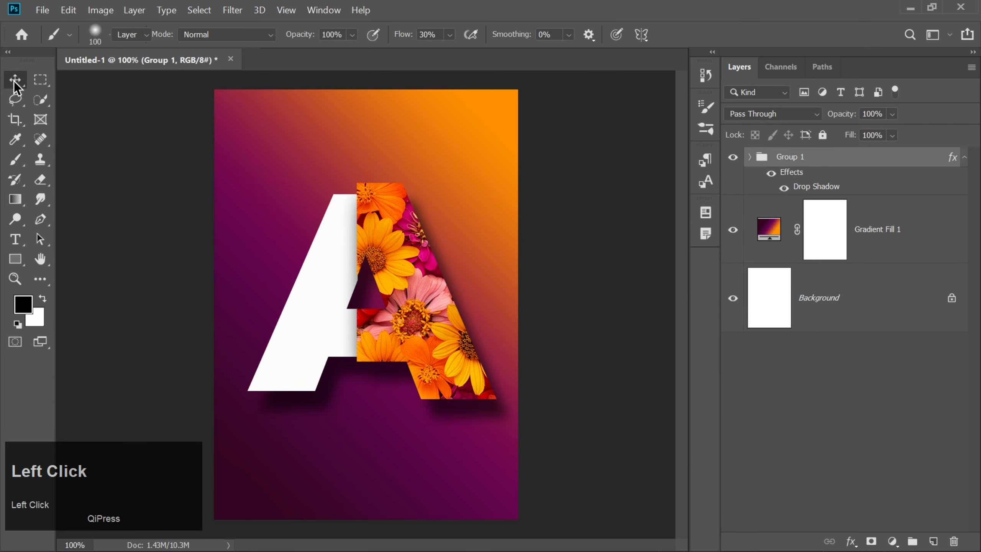
pyautogui.click(965, 158)
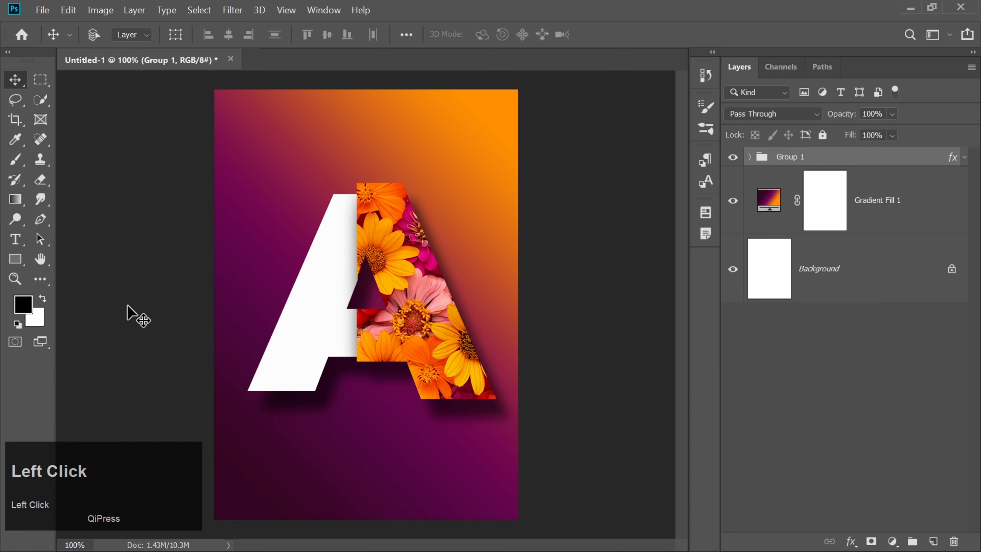
# Add the vertical text AURELEL at 43 pt near the poster's top-left corner, replacing the placeholder text
pyautogui.rightClick(20, 240)
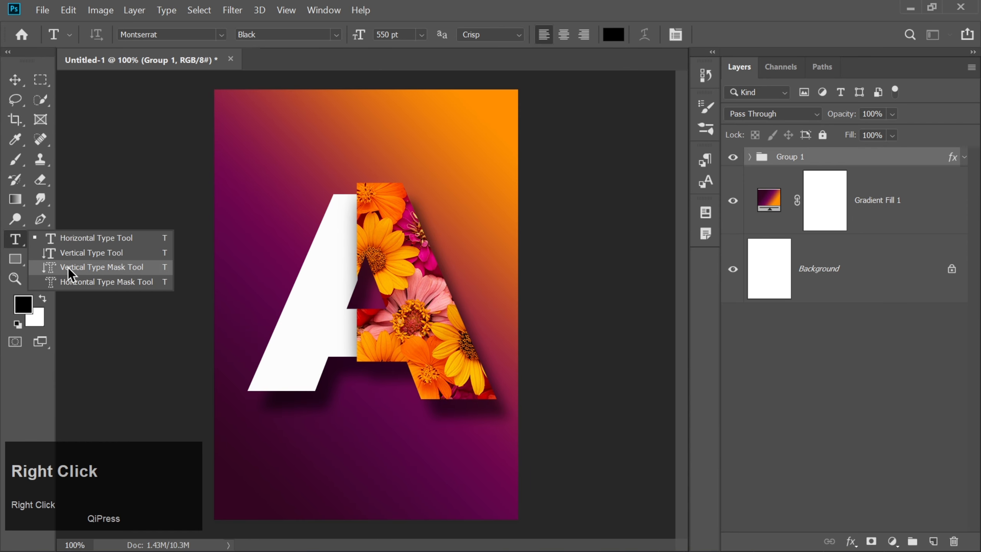
pyautogui.click(64, 251)
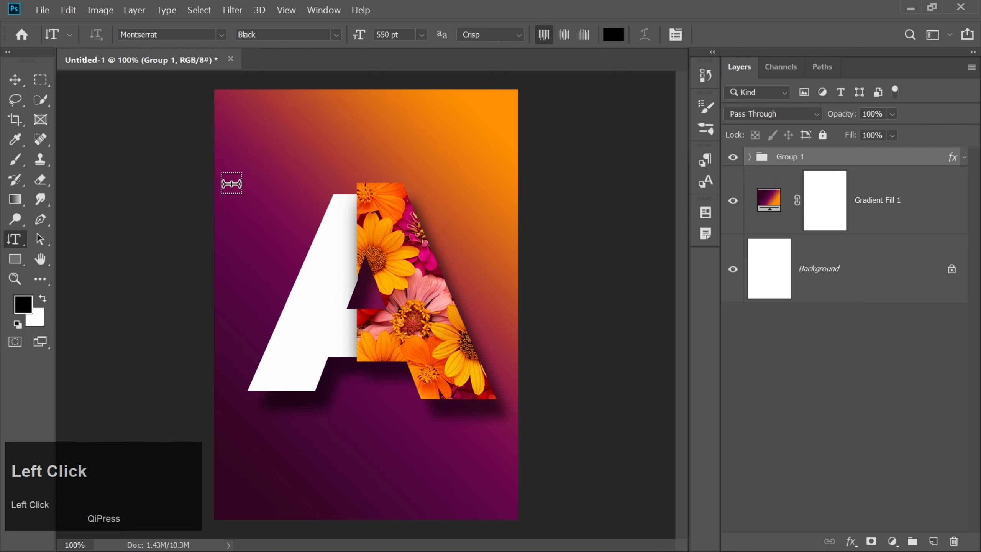
pyautogui.click(228, 93)
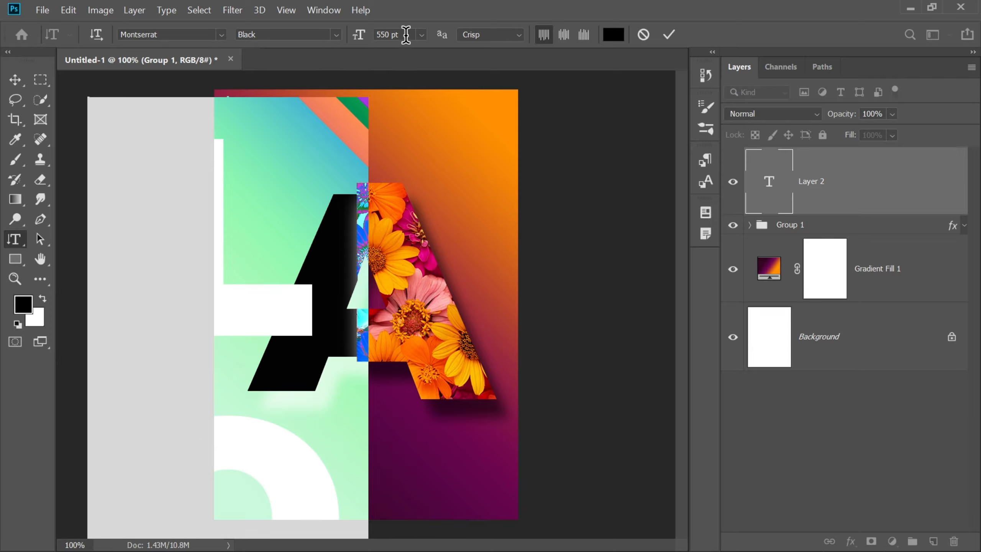
pyautogui.click(355, 37)
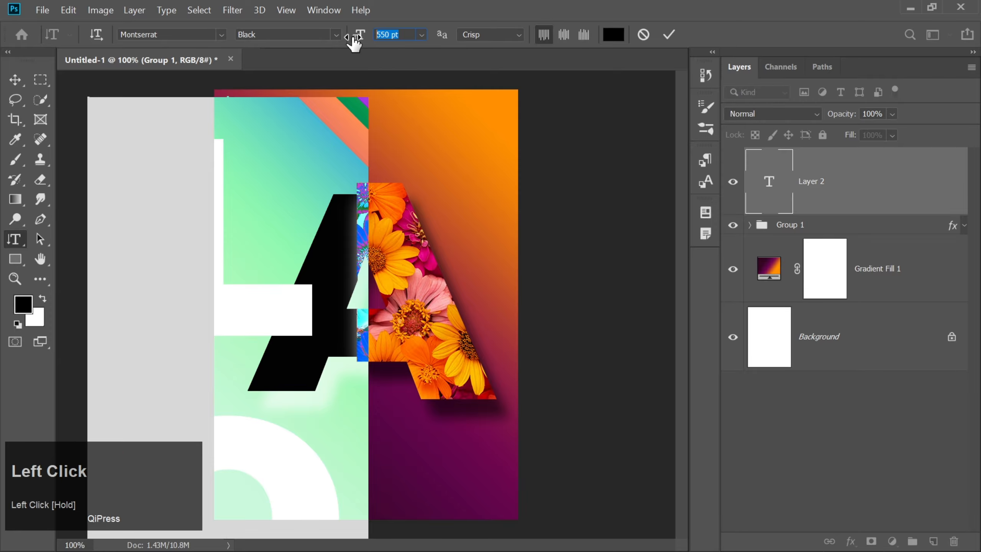
pyautogui.write('43')
pyautogui.press('Return')
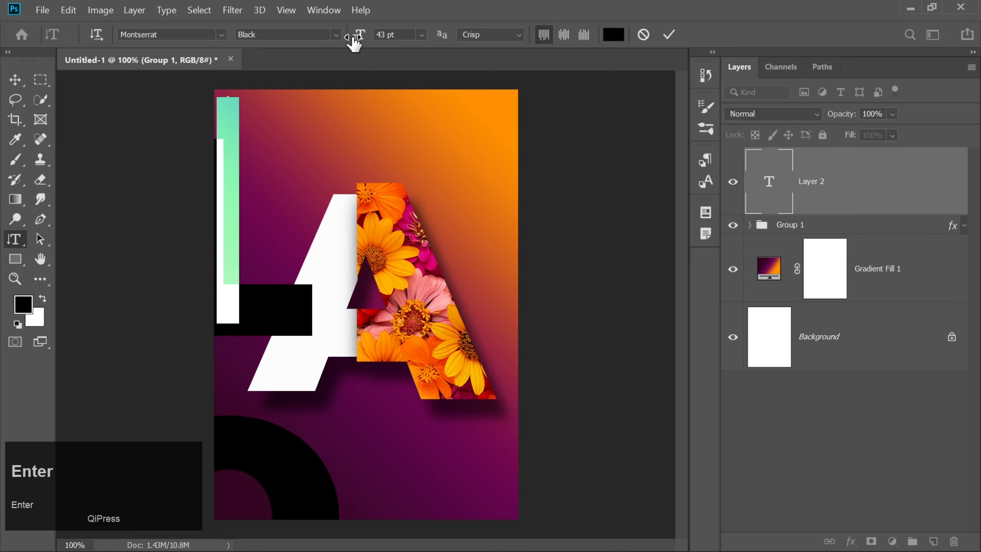
pyautogui.click(327, 14)
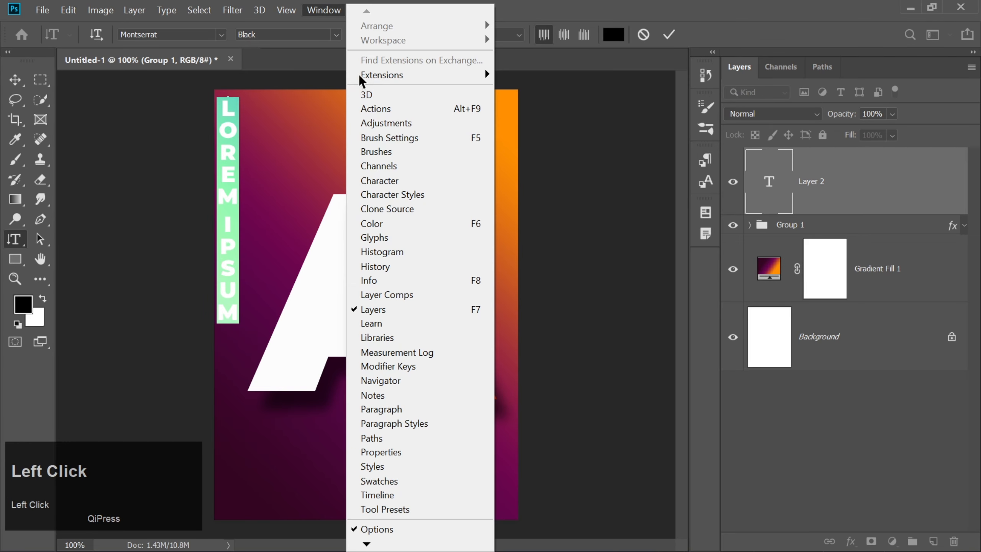
pyautogui.click(415, 180)
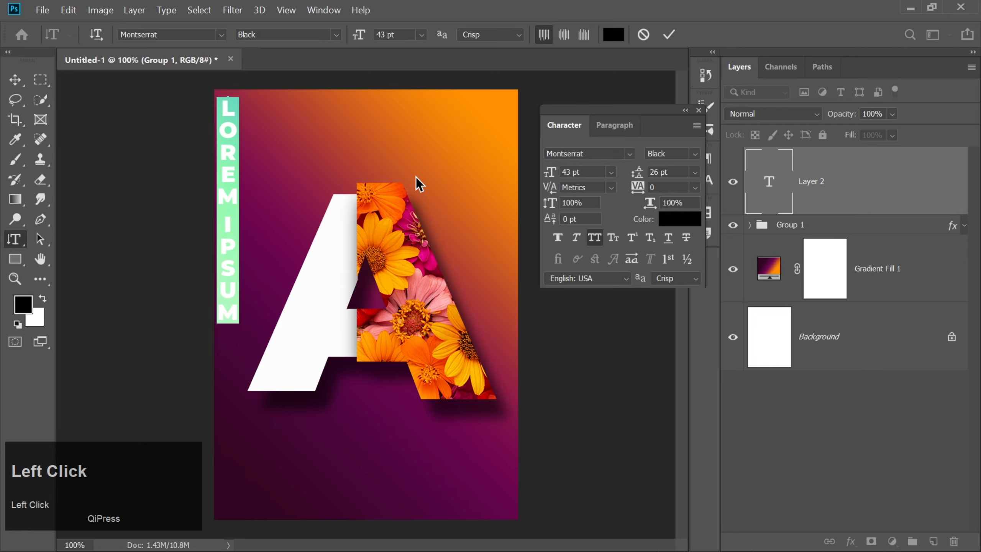
pyautogui.write('AU')
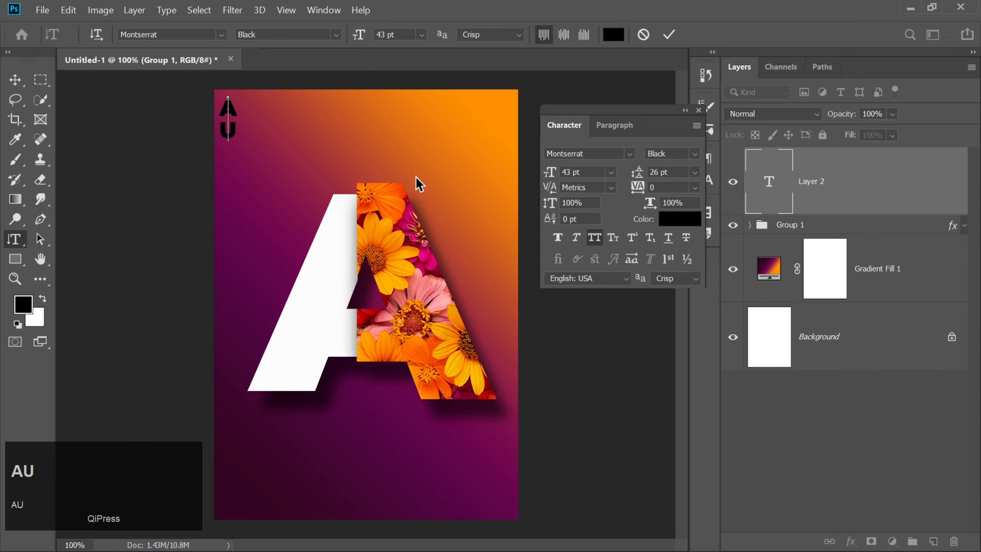
pyautogui.write('RELEL')
# Select the whole vertical word and set its text color to white (ffffff)
pyautogui.press('ctrl')
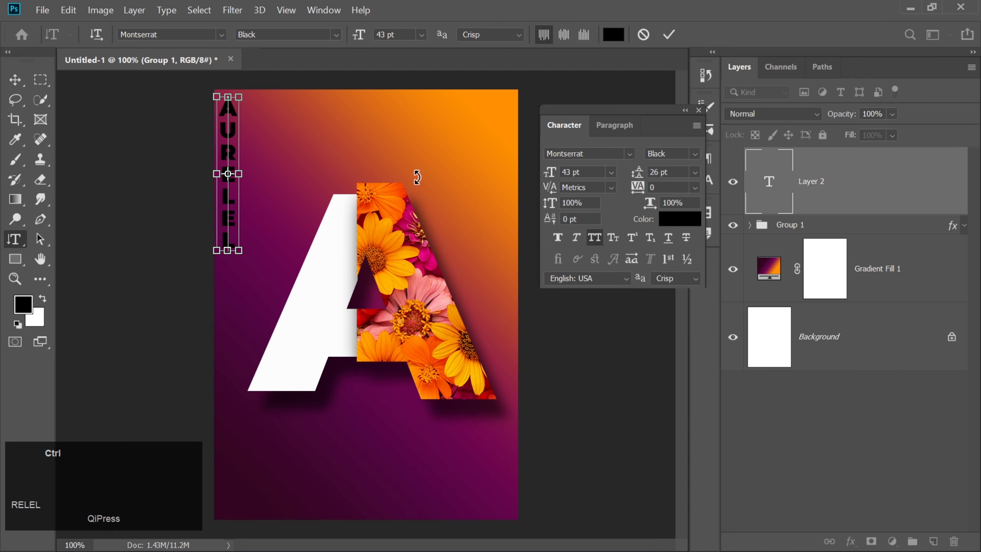
pyautogui.hotkey('ctrl', 'a')
pyautogui.click(679, 219)
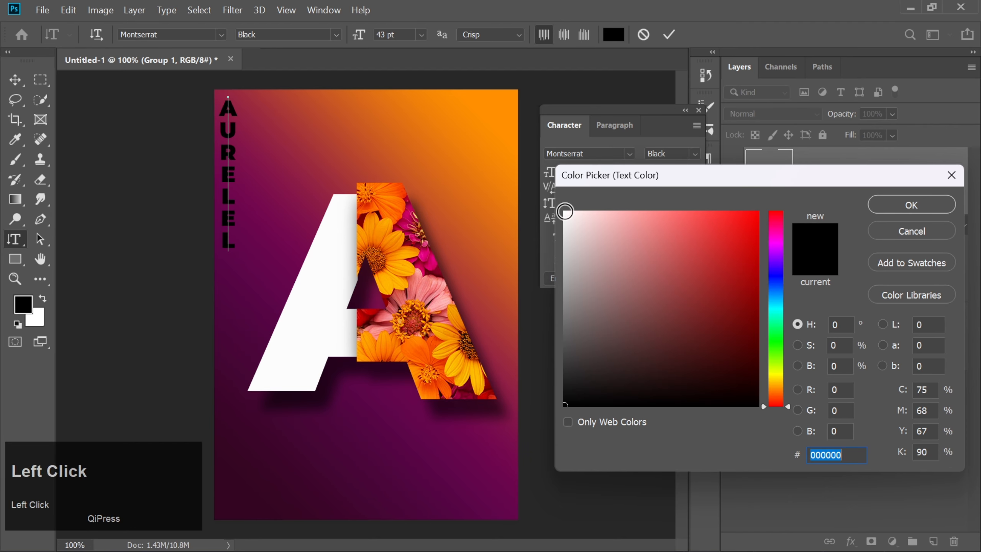
pyautogui.write('ffffff')
pyautogui.press('Return')
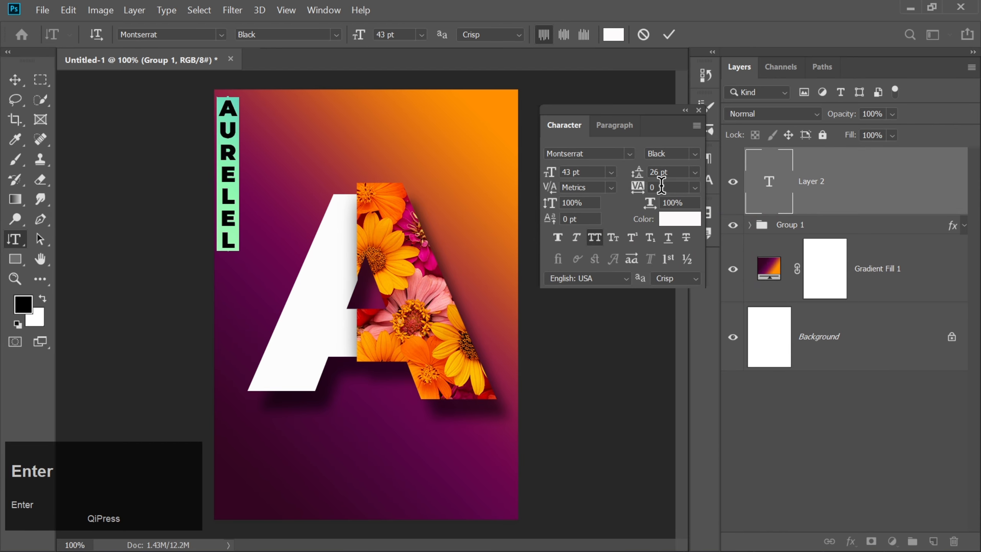
# Set the vertical word's tracking to 1300 and leading to 154 pt, and commit the text
pyautogui.click(661, 187)
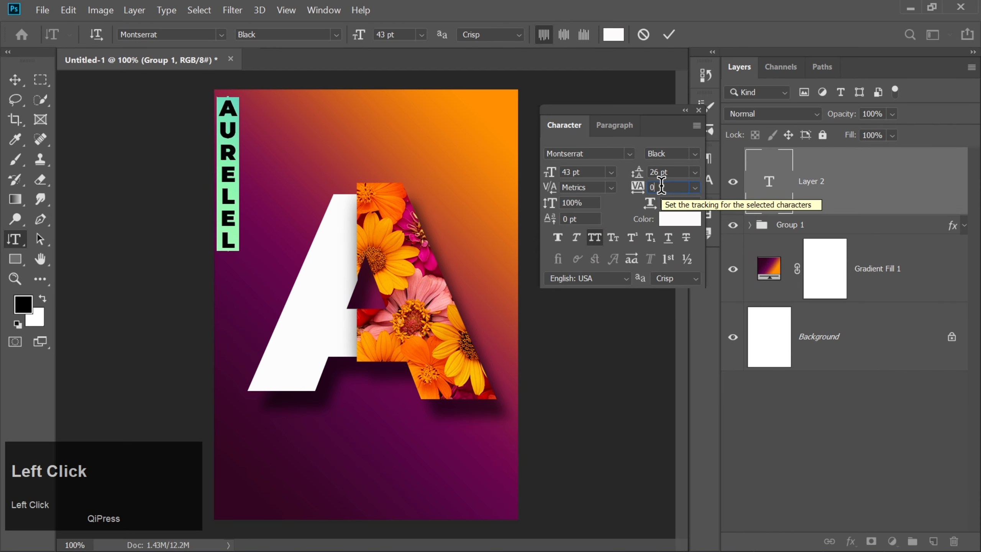
pyautogui.write('1300')
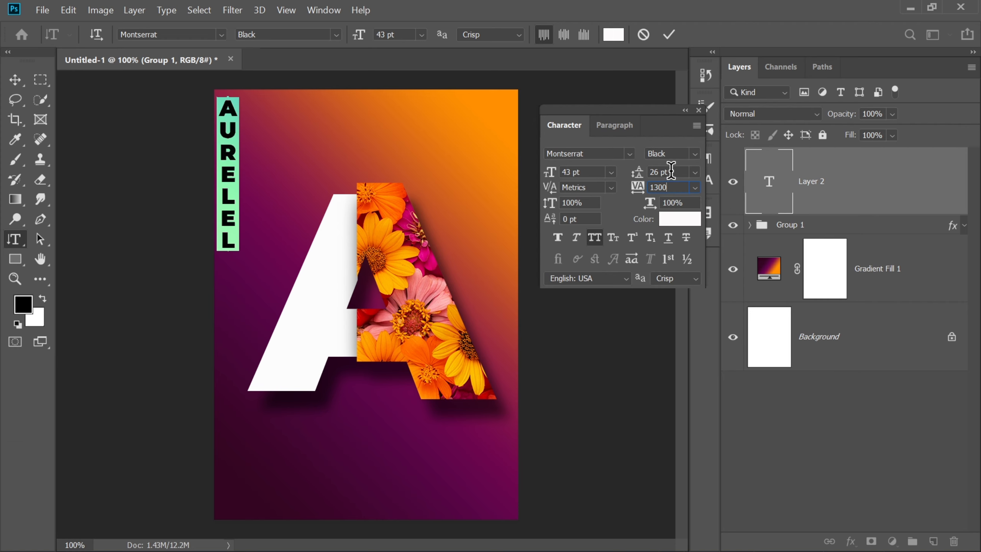
pyautogui.click(620, 167)
pyautogui.write('154')
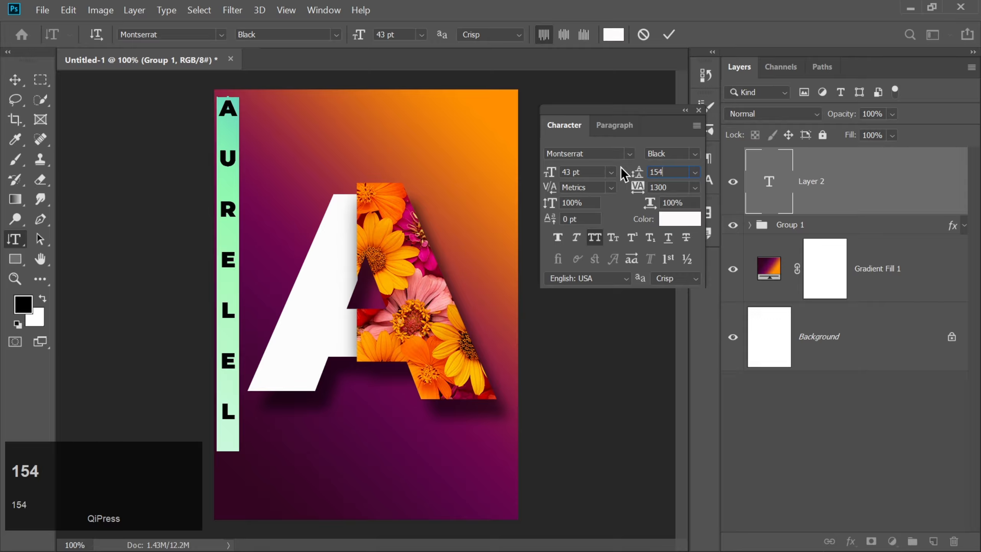
pyautogui.press('Return')
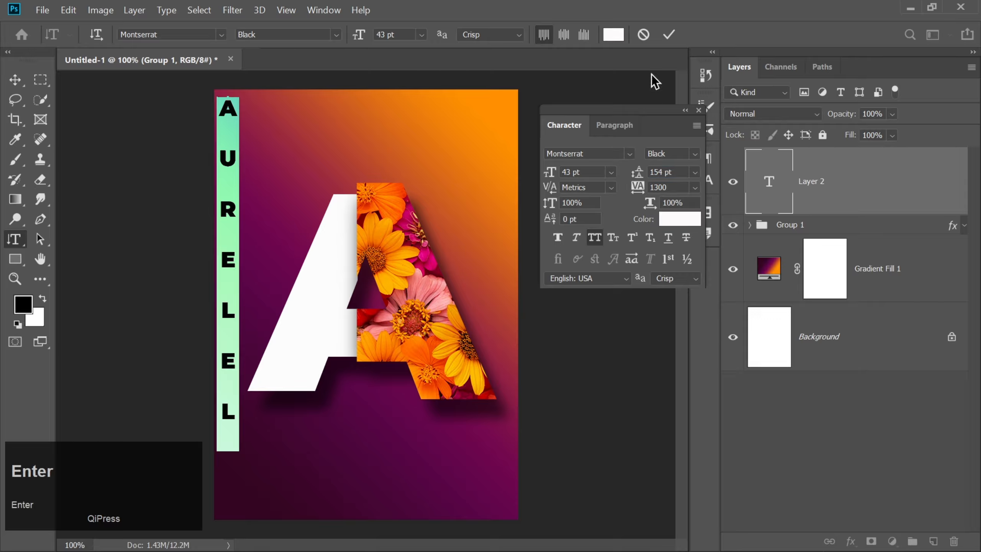
pyautogui.click(698, 111)
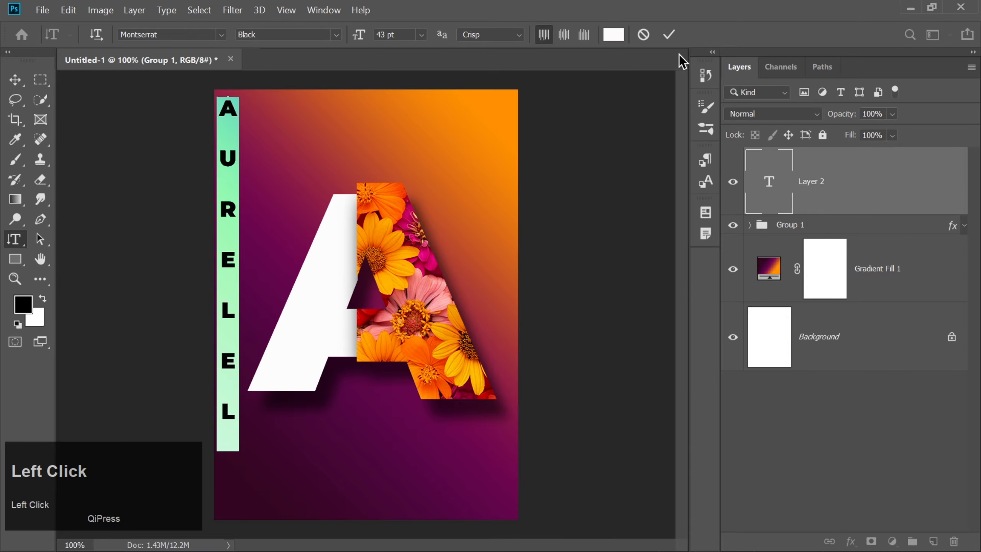
pyautogui.click(669, 35)
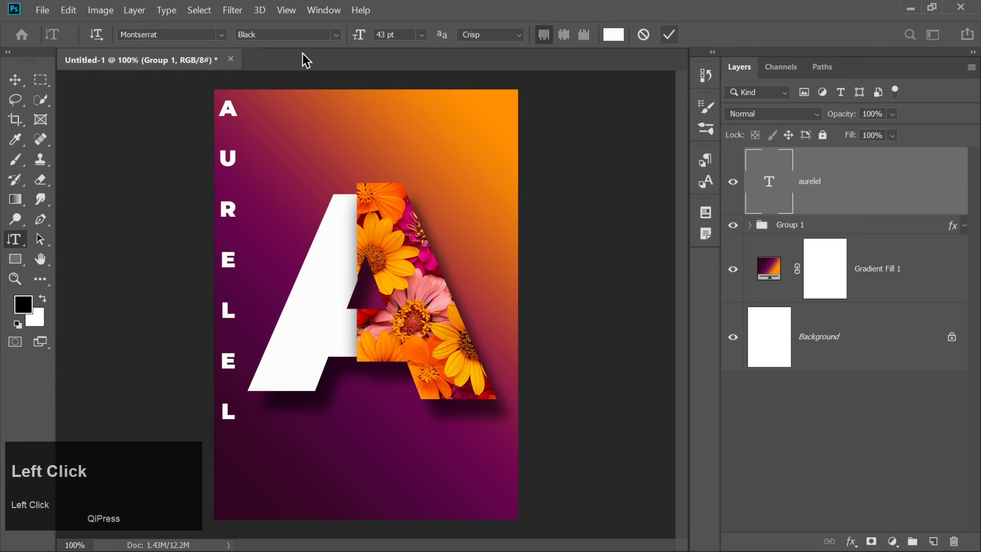
# Move the vertical word down and slightly inward so it is vertically centered along the poster's left edge
pyautogui.click(15, 80)
pyautogui.press('Down')
pyautogui.press('Down')
pyautogui.press('Down')
pyautogui.press('Down')
pyautogui.press('Down')
pyautogui.press('Down')
pyautogui.press('Down')
pyautogui.press('Down')
pyautogui.press('Down')
pyautogui.press('Down')
pyautogui.press('Down')
pyautogui.press('Down')
pyautogui.press('Down')
pyautogui.press('Down')
pyautogui.press('Down')
pyautogui.press('Down')
pyautogui.press('Down')
pyautogui.press('Down')
pyautogui.press('Down')
pyautogui.press('Down')
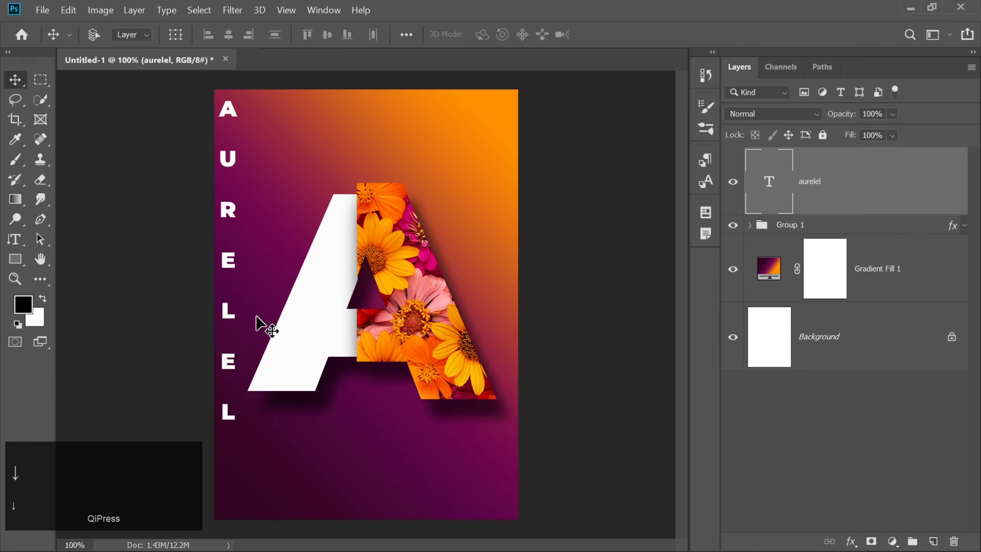
pyautogui.press('Down')
pyautogui.press('Down')
pyautogui.press('Down')
pyautogui.press('Down')
pyautogui.press('Down')
pyautogui.press('Down')
pyautogui.press('Down')
pyautogui.press('Down')
pyautogui.press('Down')
pyautogui.press('Down')
pyautogui.press('Down')
pyautogui.press('Down')
pyautogui.press('Down')
pyautogui.press('Down')
pyautogui.press('Down')
pyautogui.press('Down')
pyautogui.press('Down')
pyautogui.press('Down')
pyautogui.press('Down')
pyautogui.press('Down')
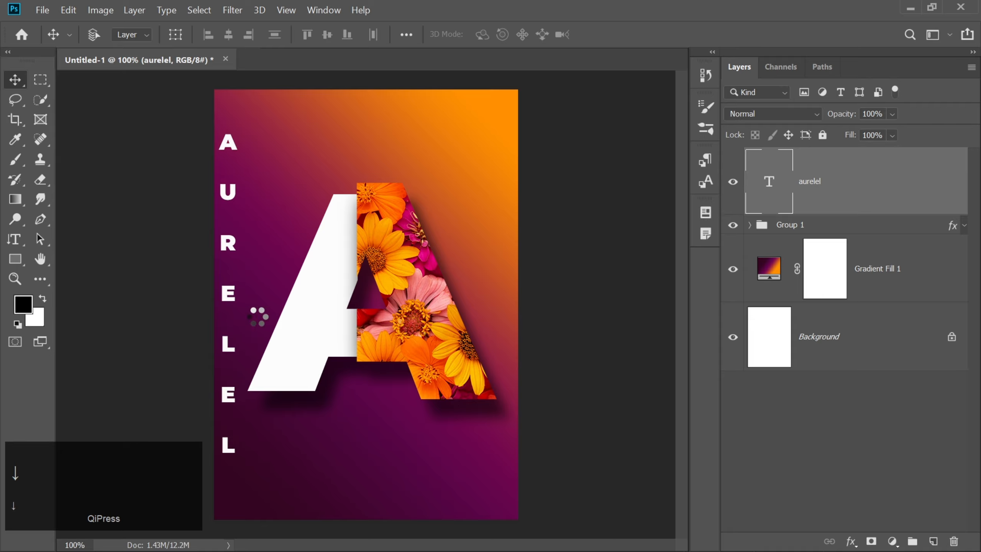
pyautogui.press('Down')
pyautogui.press('Down')
pyautogui.press('Down')
pyautogui.press('Down')
pyautogui.press('Down')
pyautogui.press('Down')
pyautogui.press('Down')
pyautogui.press('Down')
pyautogui.press('Down')
pyautogui.press('Down')
pyautogui.press('Down')
pyautogui.press('Down')
pyautogui.press('Down')
pyautogui.press('Down')
pyautogui.press('Down')
pyautogui.press('Down')
pyautogui.press('Down')
pyautogui.press('Down')
pyautogui.press('Down')
pyautogui.press('Down')
pyautogui.press('Right')
pyautogui.press('Right')
pyautogui.press('Right')
pyautogui.press('Right')
pyautogui.press('Right')
pyautogui.press('Right')
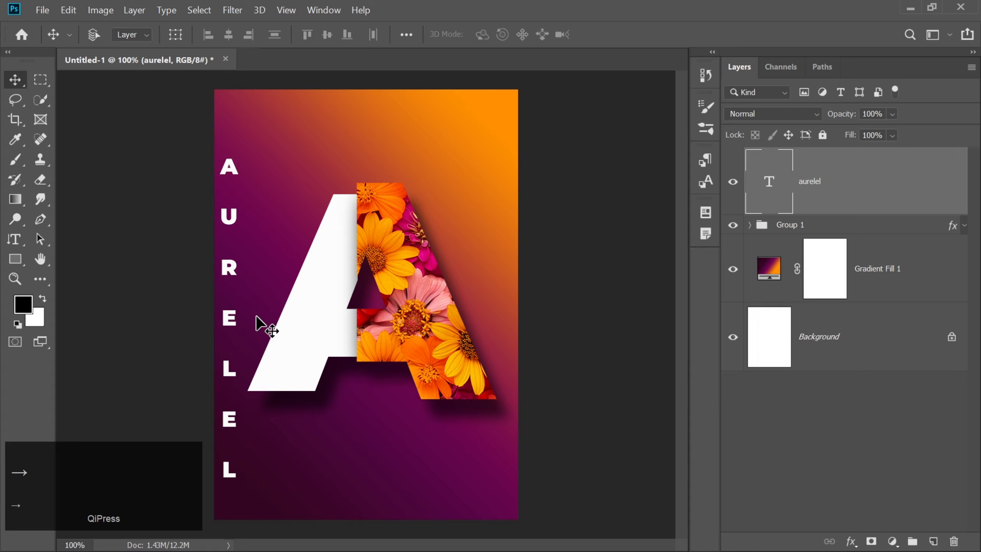
pyautogui.press('Up')
pyautogui.press('Up')
pyautogui.press('Up')
pyautogui.press('Up')
pyautogui.press('Up')
pyautogui.press('Up')
pyautogui.press('Up')
pyautogui.press('Up')
pyautogui.press('Up')
pyautogui.press('Up')
pyautogui.press('Up')
pyautogui.press('Up')
pyautogui.press('Up')
pyautogui.press('Up')
pyautogui.press('Up')
pyautogui.press('Up')
pyautogui.press('Up')
pyautogui.press('Up')
pyautogui.press('Up')
pyautogui.press('Up')
pyautogui.press('Up')
pyautogui.press('Up')
pyautogui.press('Up')
pyautogui.press('Right')
pyautogui.press('Right')
pyautogui.press('Right')
pyautogui.press('Right')
pyautogui.press('Right')
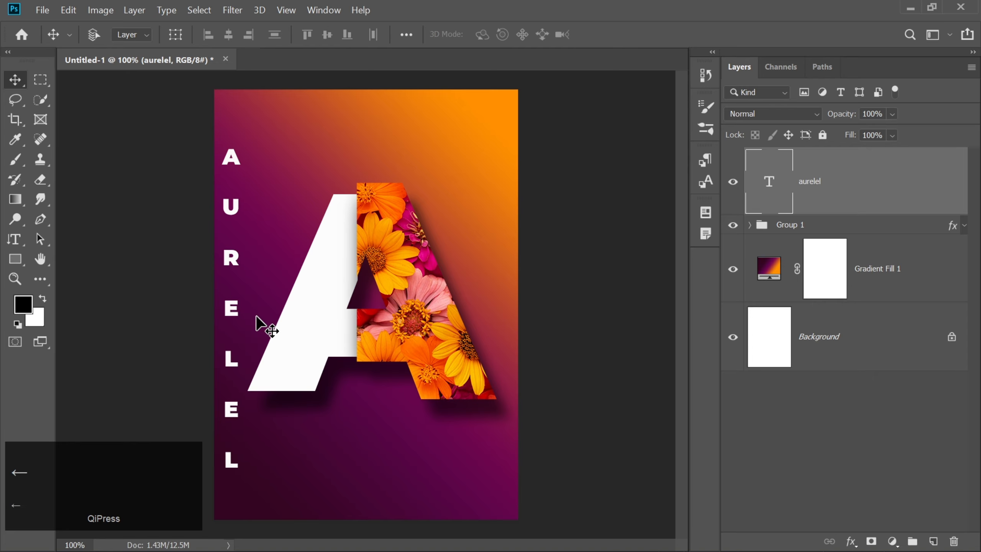
pyautogui.press('Up')
pyautogui.press('Up')
pyautogui.press('Up')
pyautogui.press('Up')
pyautogui.press('Up')
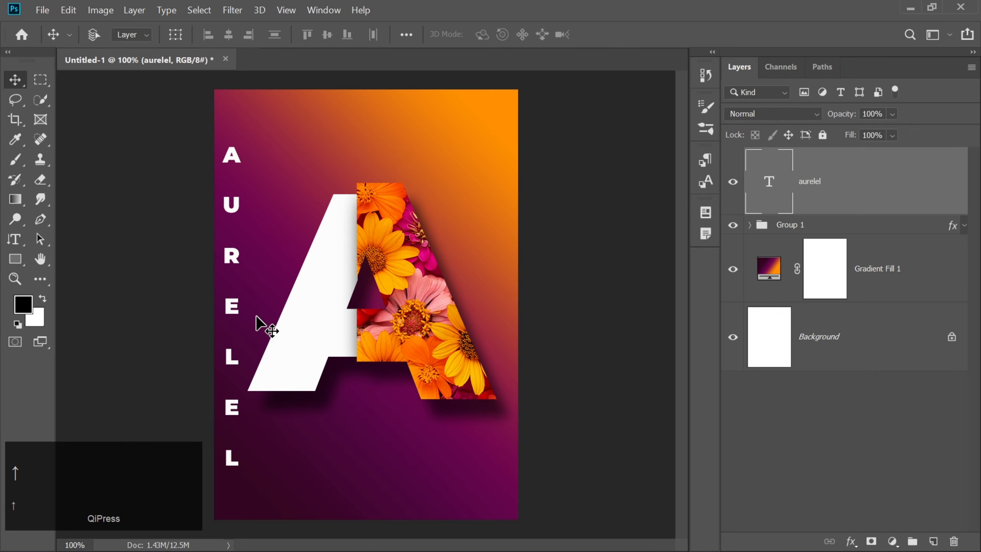
pyautogui.press('Down')
pyautogui.press('Down')
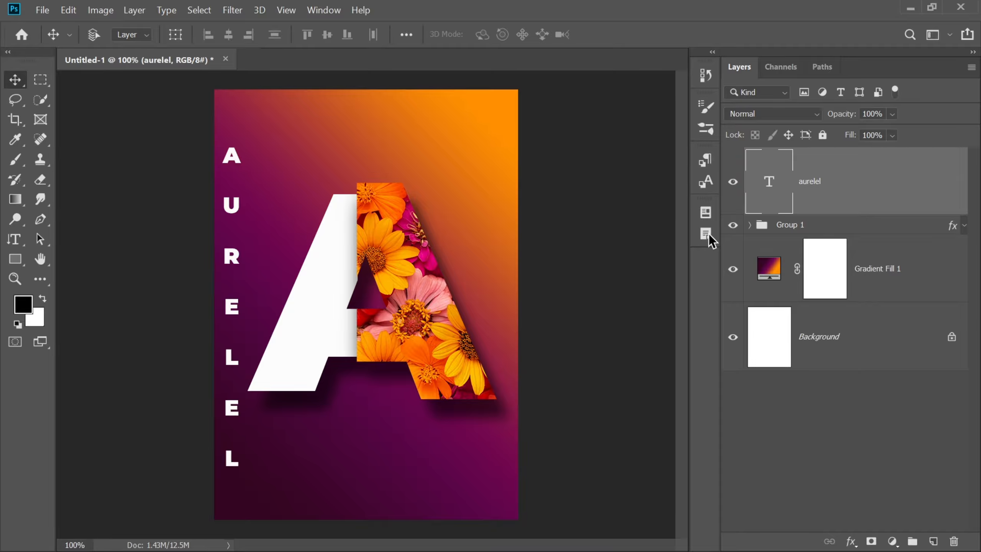
# Hide the letter group and add the horizontal text EXHIBITION in the upper part of the poster
pyautogui.click(733, 225)
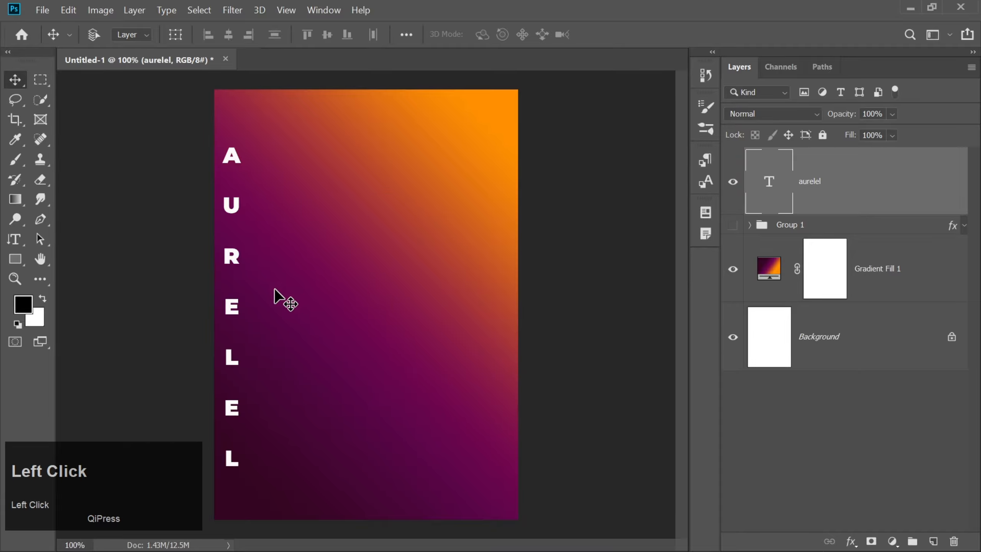
pyautogui.rightClick(15, 239)
pyautogui.click(52, 237)
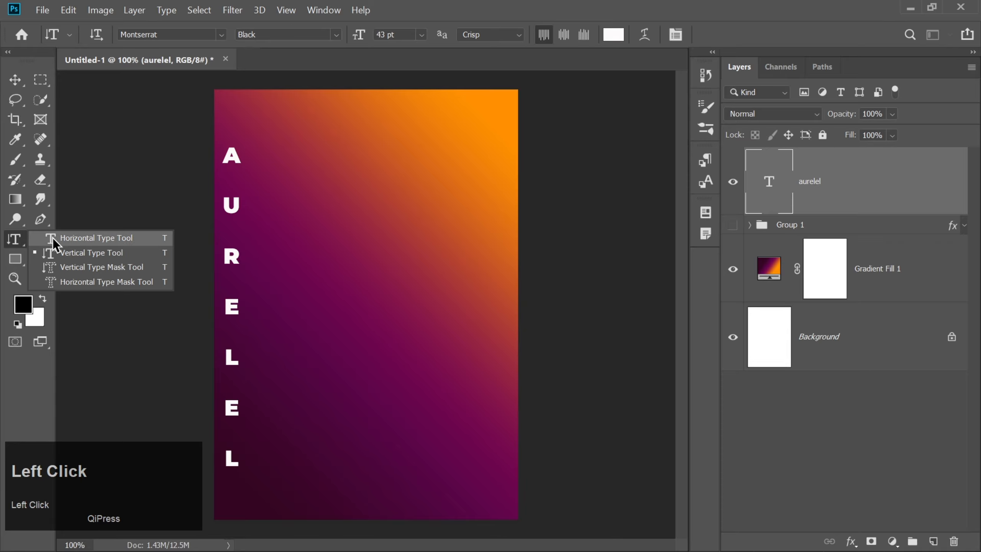
pyautogui.click(326, 149)
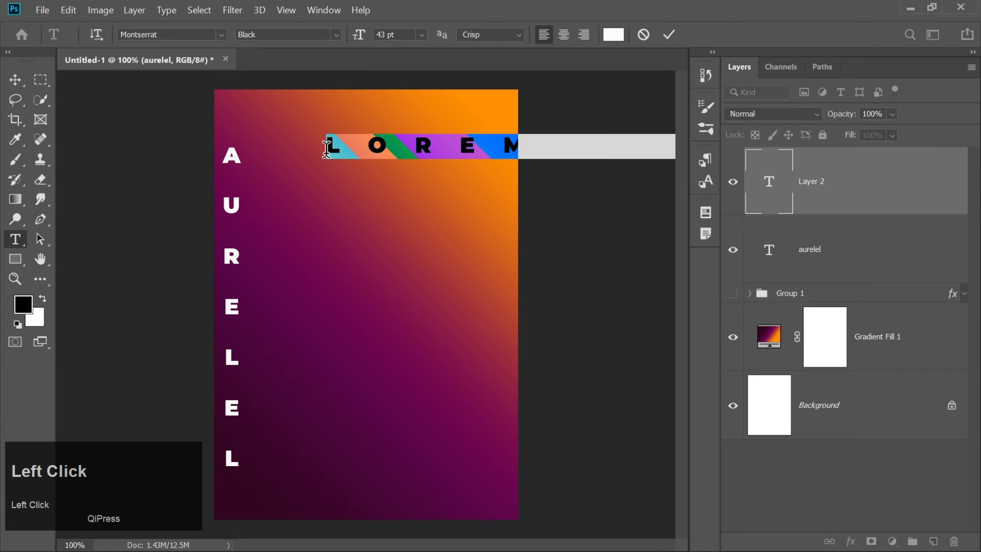
pyautogui.click(324, 10)
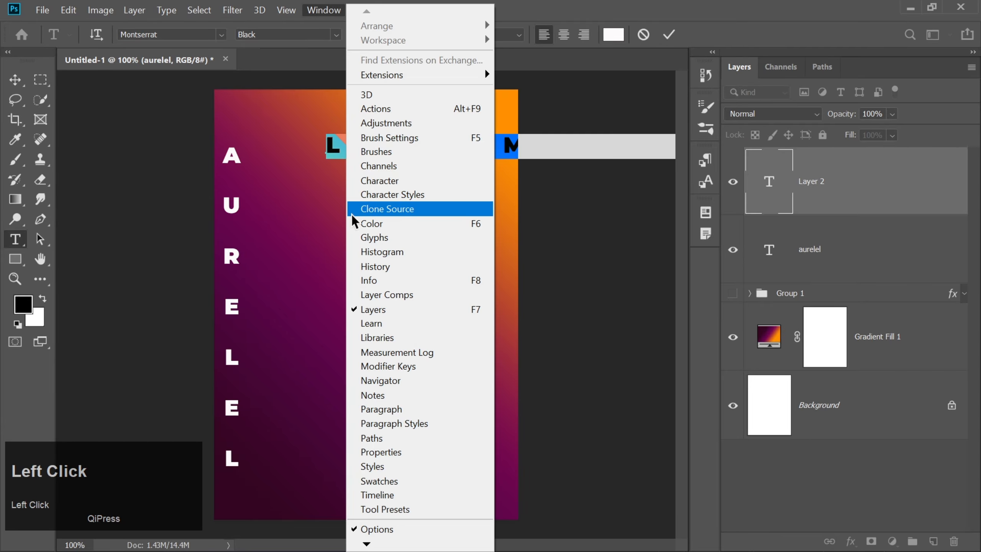
pyautogui.click(373, 181)
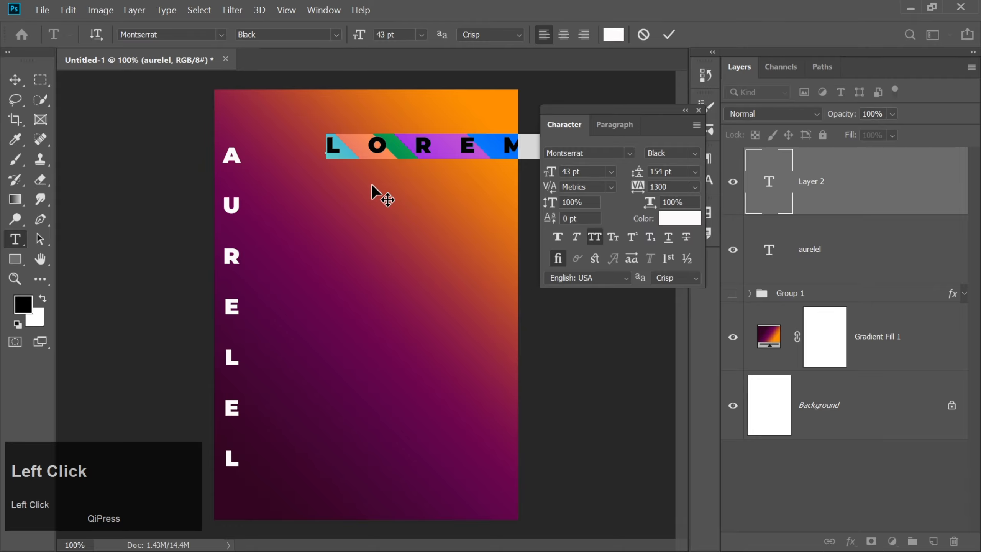
pyautogui.write('EXH')
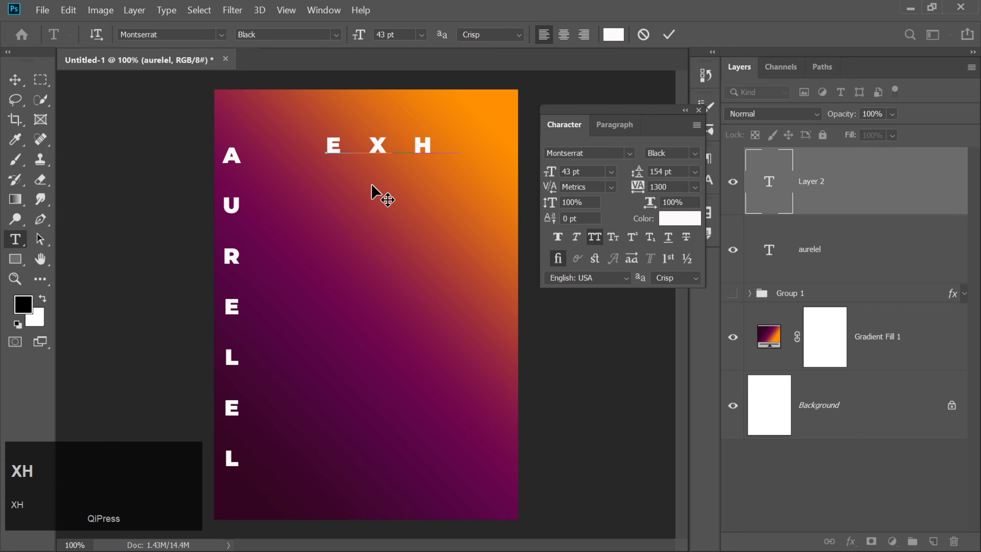
pyautogui.write('IBITION')
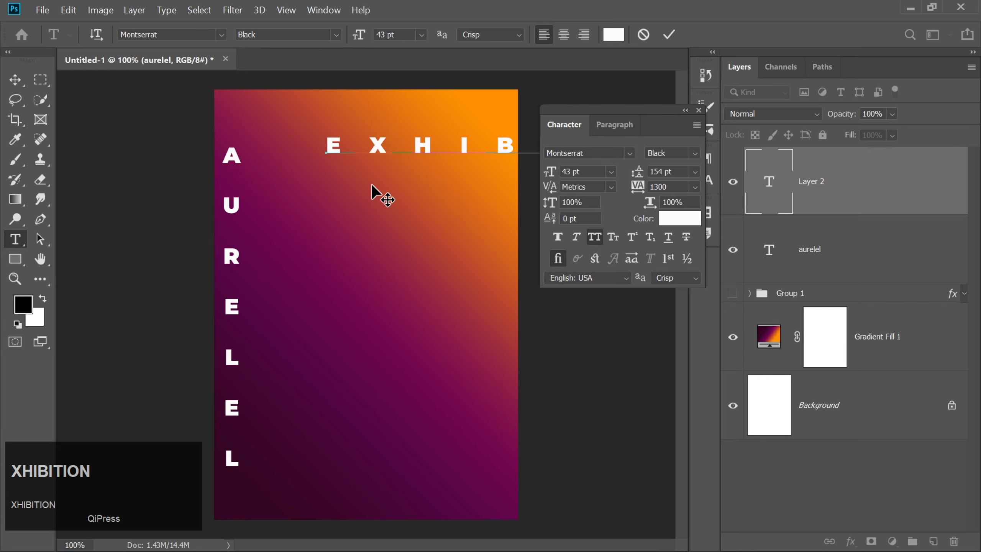
# Select the whole EXHIBITION text and set its leading to 42 pt and its tracking to 152
pyautogui.hotkey('ctrl', 'a')
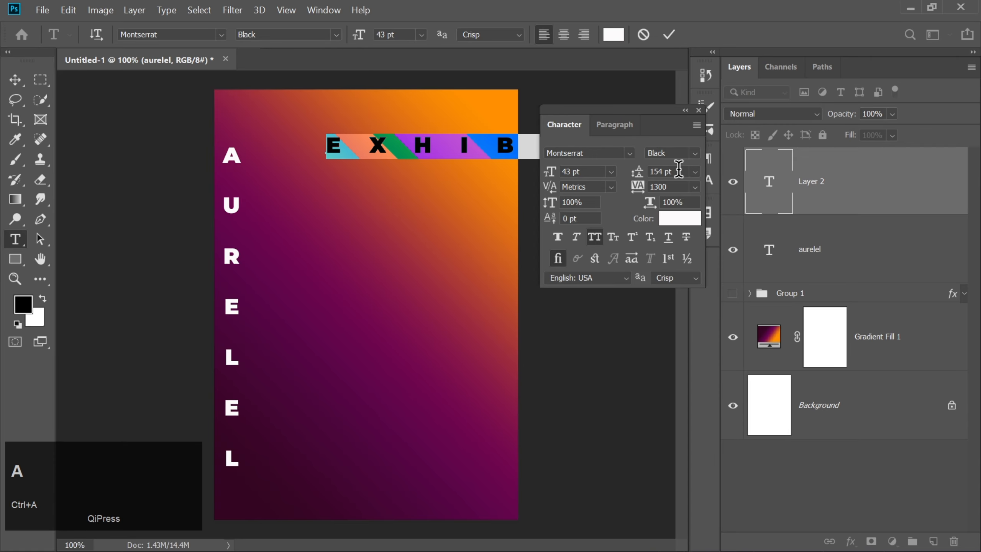
pyautogui.moveTo(687, 172); pyautogui.dragTo(633, 175)
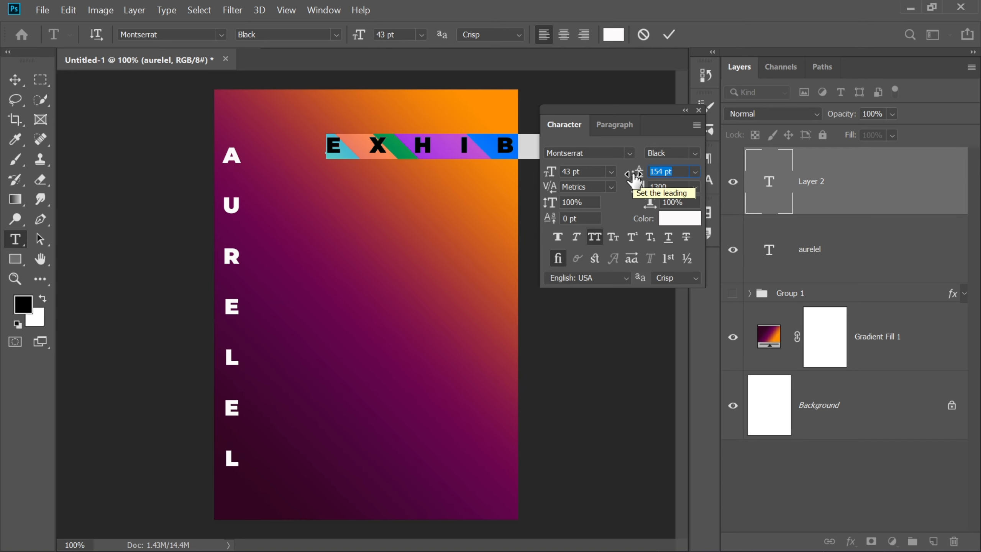
pyautogui.write('42')
pyautogui.press('Return')
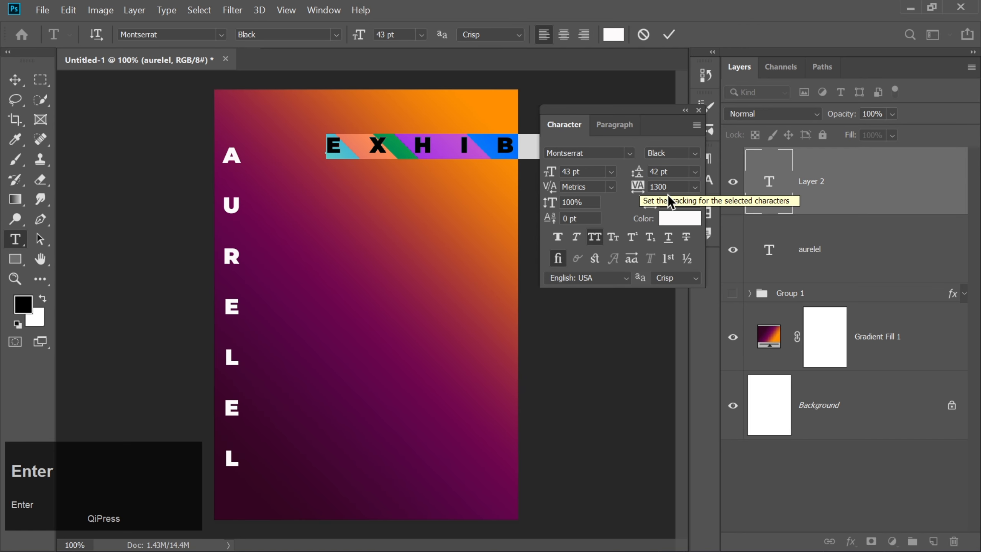
pyautogui.click(630, 174)
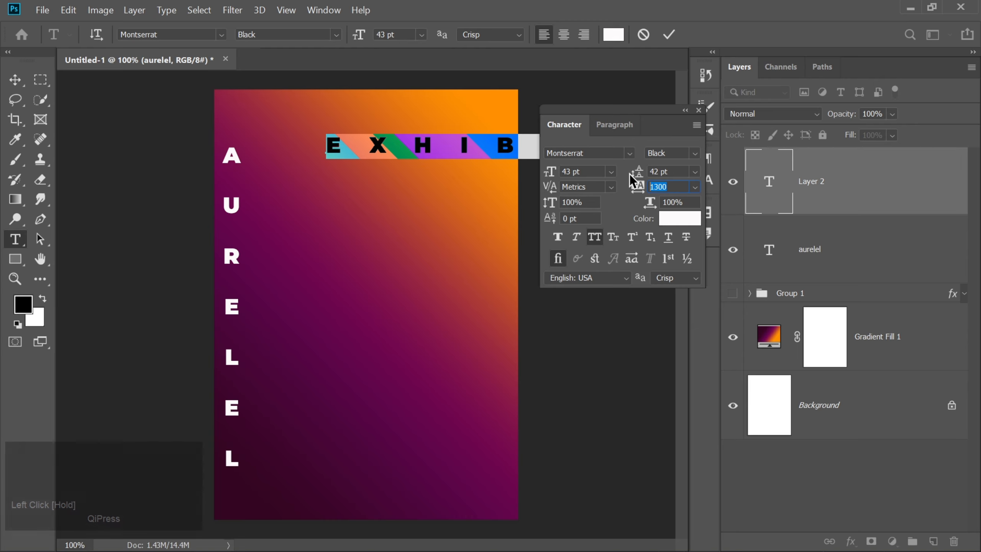
pyautogui.write('152')
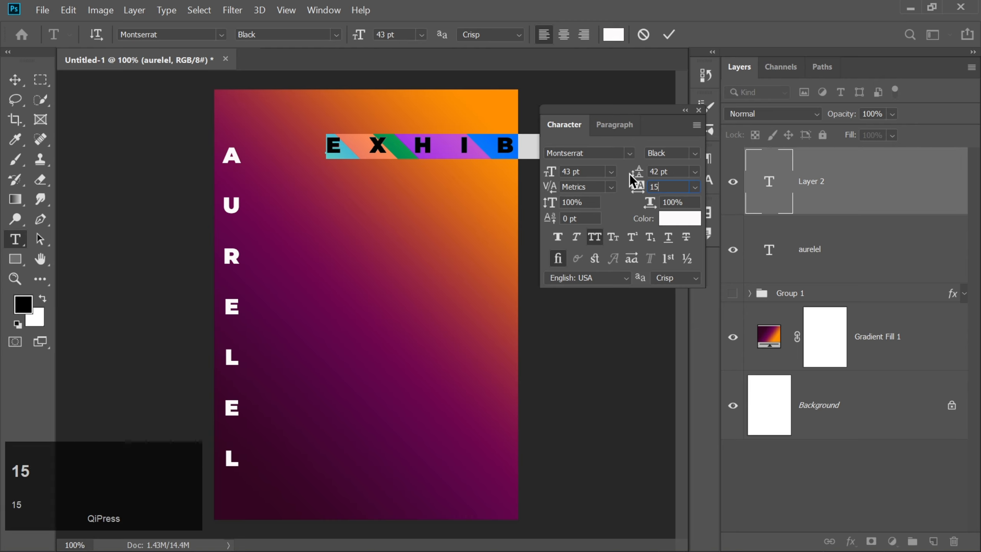
pyautogui.press('Return')
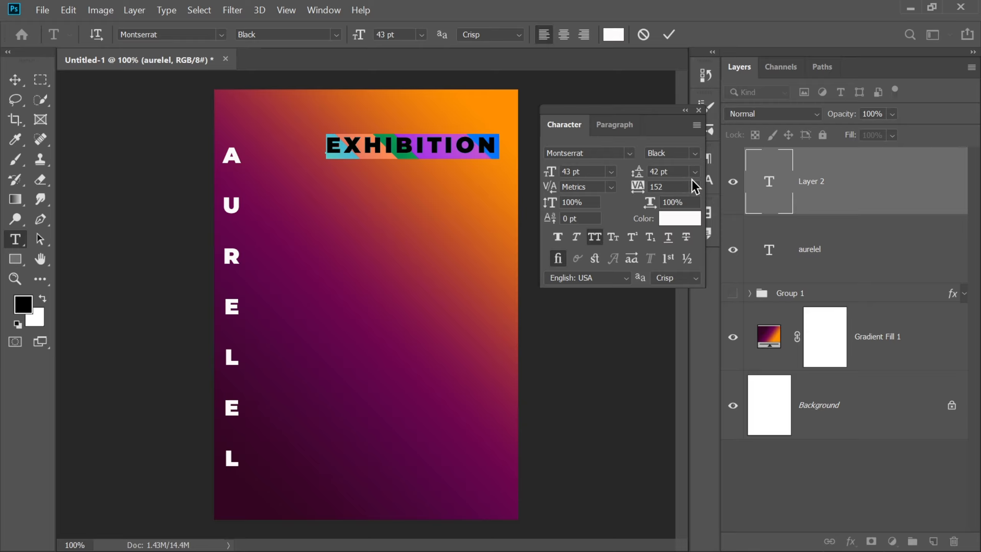
# Set the EXHIBITION text's tracking to 0 and its font size to 42 pt
pyautogui.click(670, 186)
pyautogui.write('0')
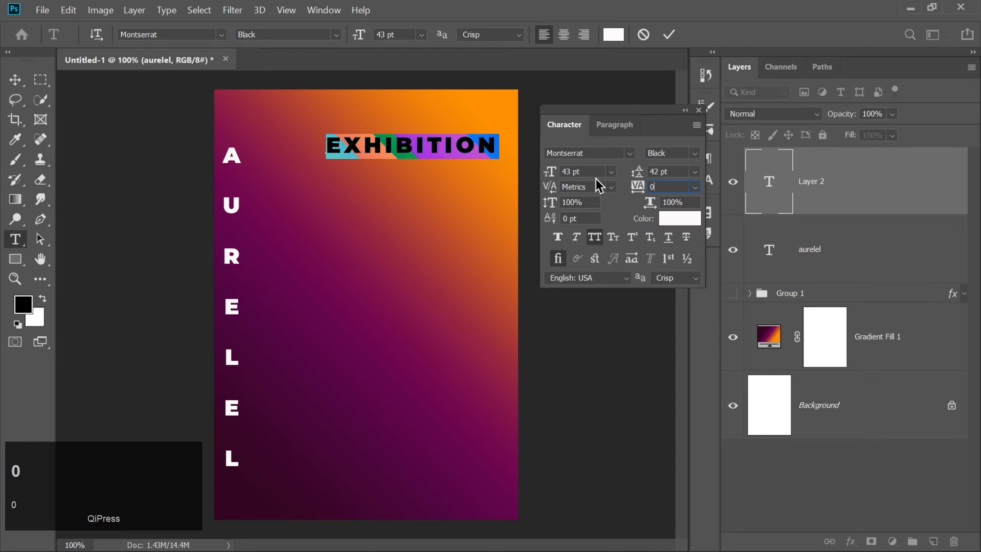
pyautogui.press('Return')
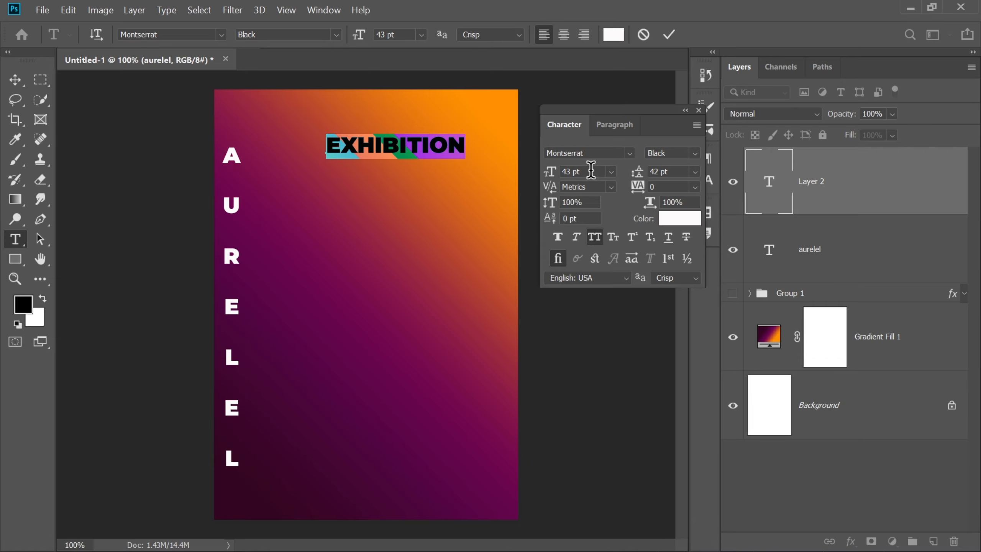
pyautogui.moveTo(590, 171); pyautogui.dragTo(530, 165)
pyautogui.write('42')
pyautogui.press('Return')
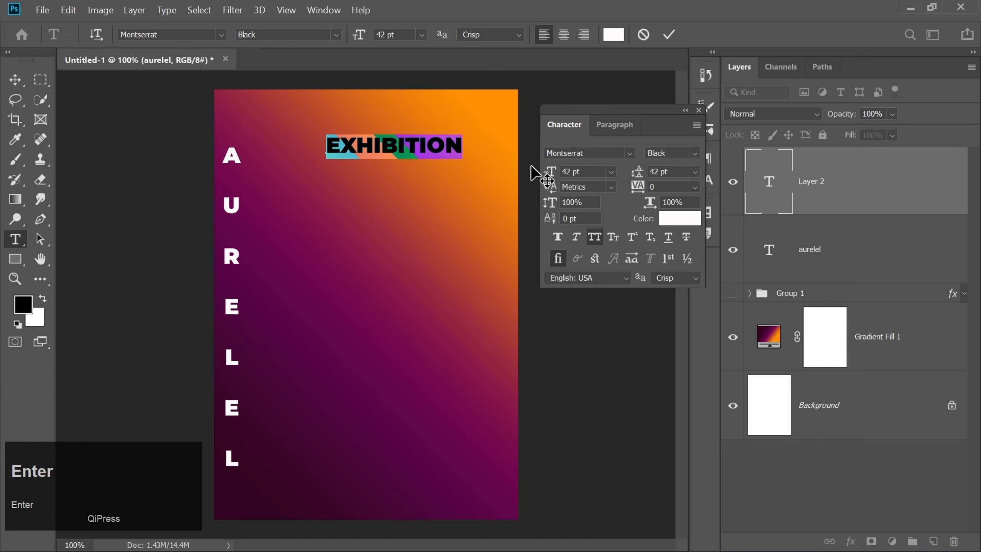
# Set the EXHIBITION text's leading to 154 pt and commit the text
pyautogui.click(670, 171)
pyautogui.moveTo(670, 172); pyautogui.dragTo(600, 170)
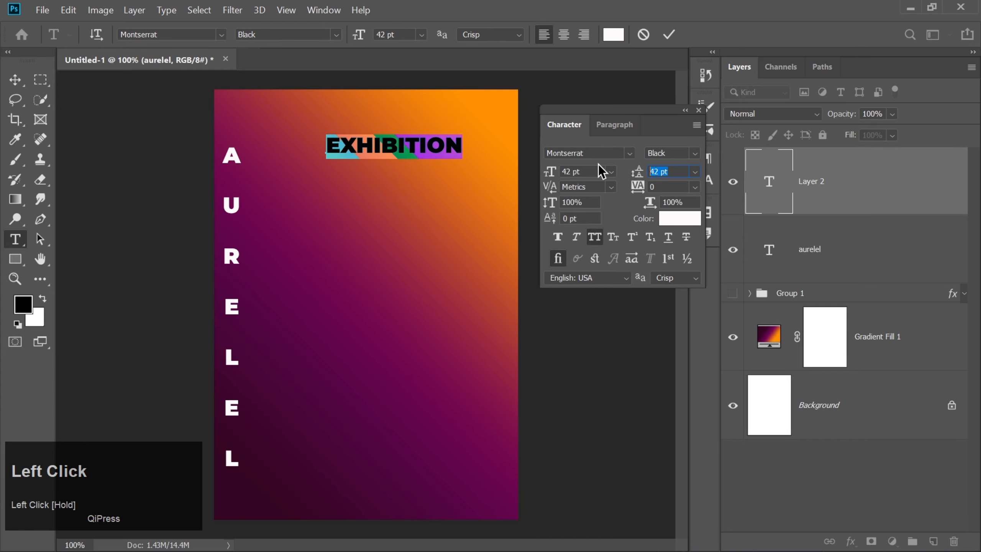
pyautogui.write('154')
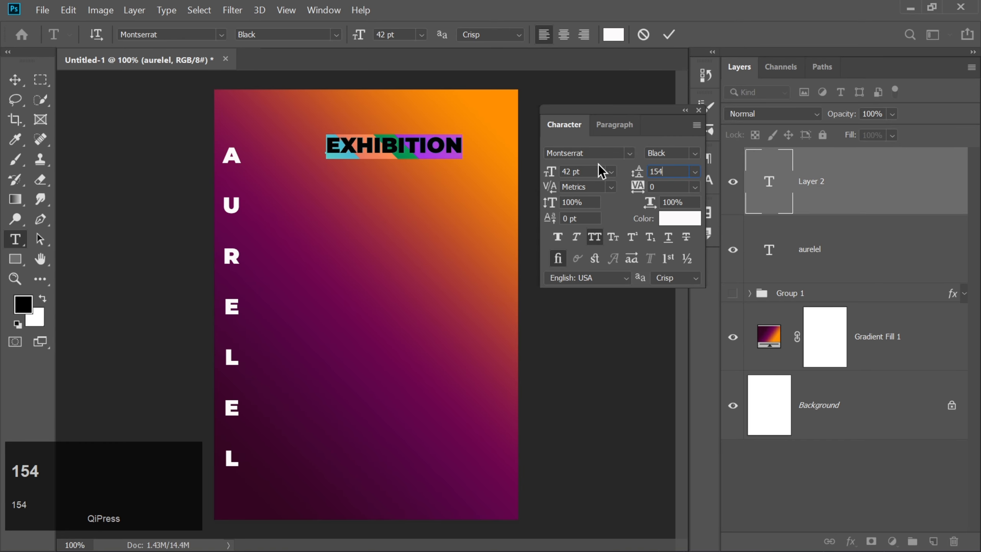
pyautogui.press('Return')
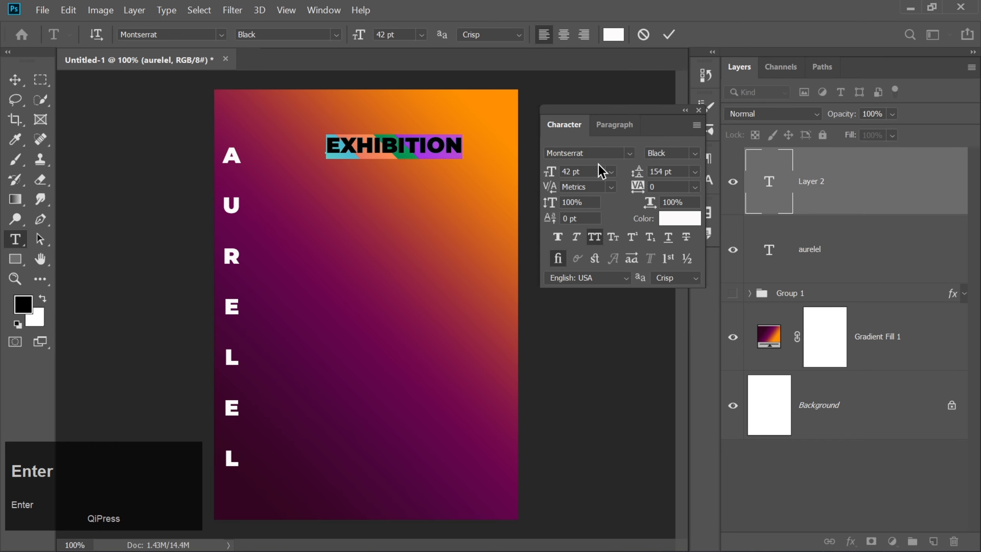
pyautogui.click(668, 35)
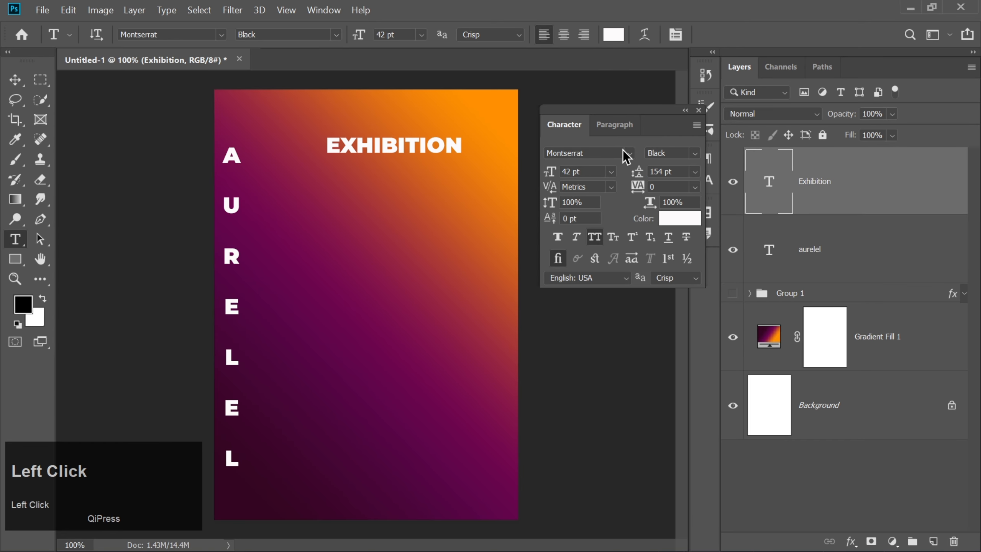
# Change the EXHIBITION text's Montserrat font style to Regular and close the character settings
pyautogui.click(695, 155)
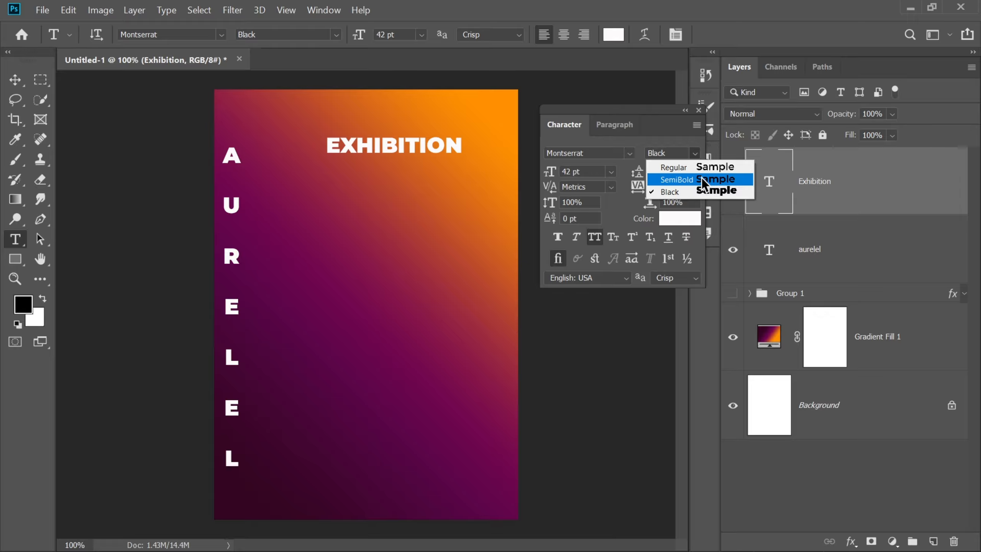
pyautogui.click(699, 168)
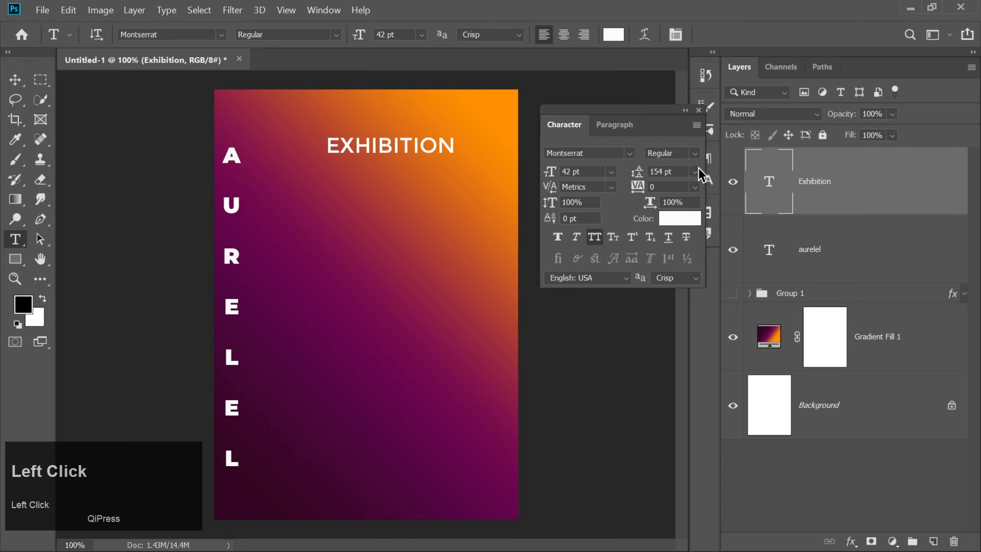
pyautogui.click(698, 110)
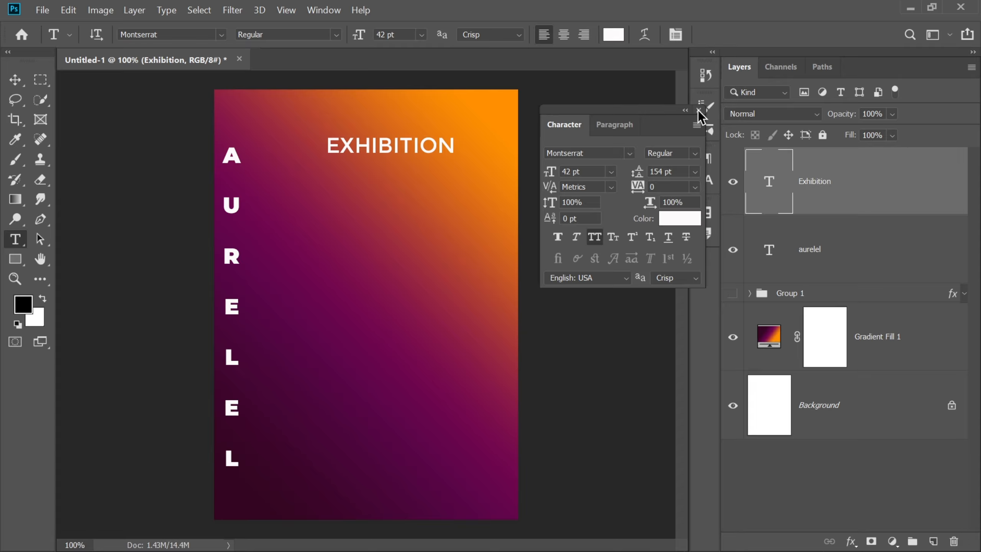
pyautogui.click(698, 111)
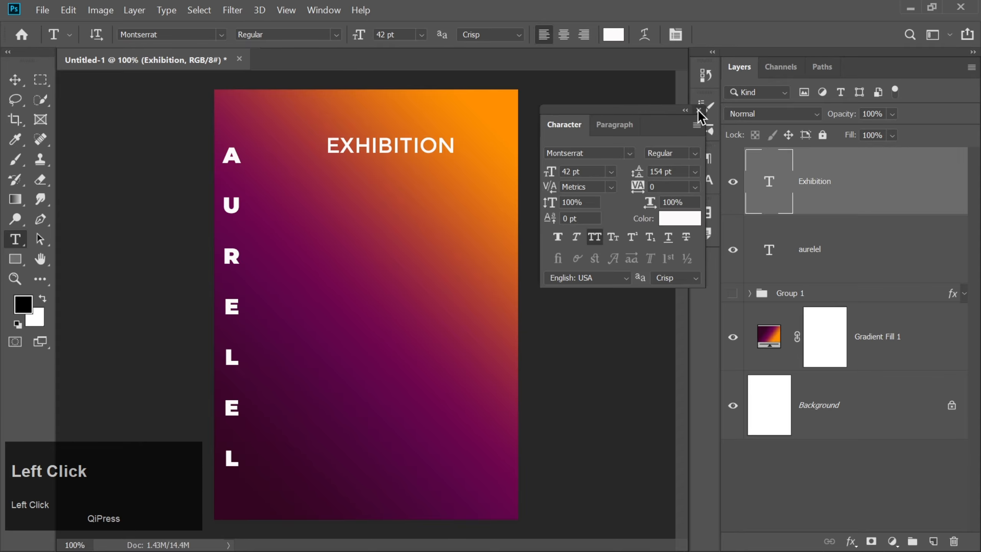
# Change the font of the whole vertical word AURELEL to Poppins Bold and commit the text
pyautogui.click(852, 254)
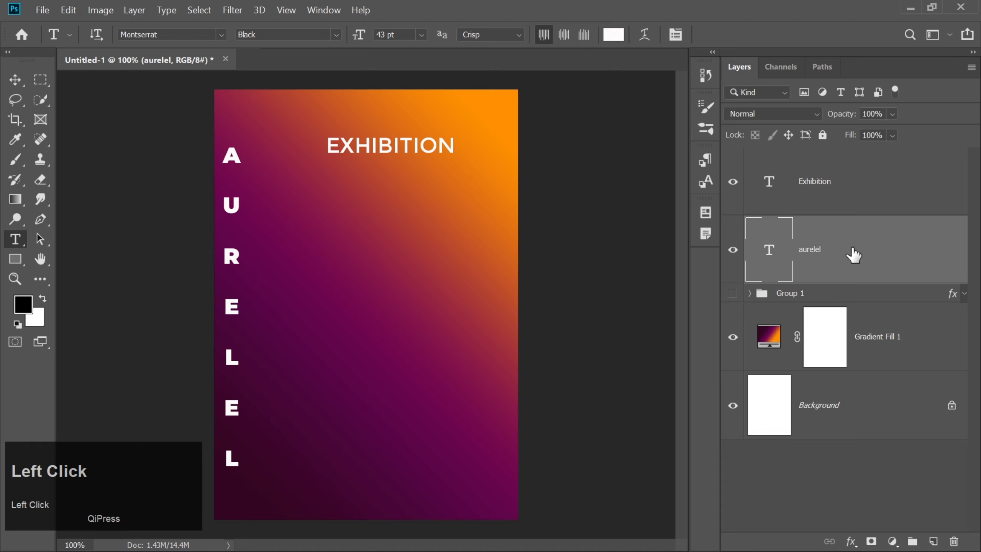
pyautogui.click(236, 205)
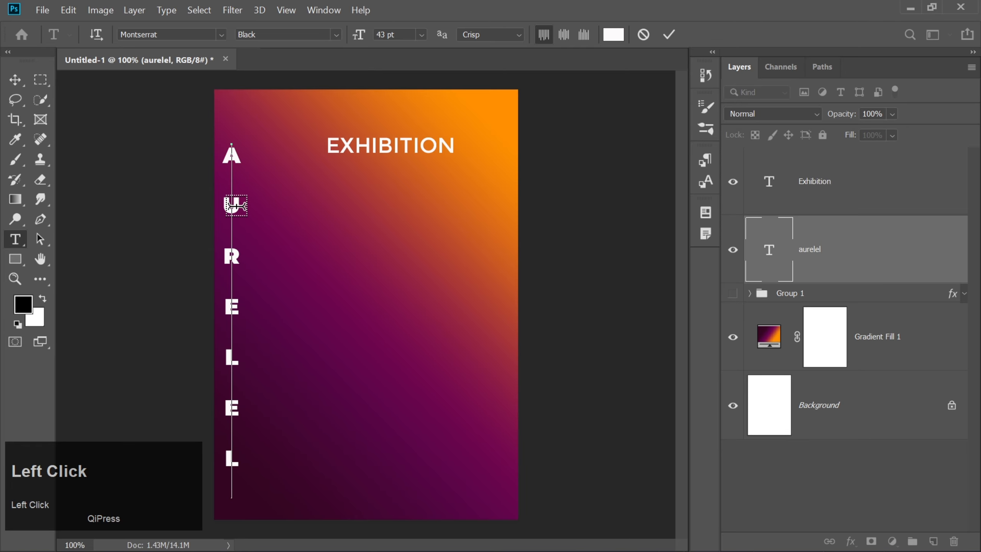
pyautogui.hotkey('ctrl', 'a')
pyautogui.click(171, 34)
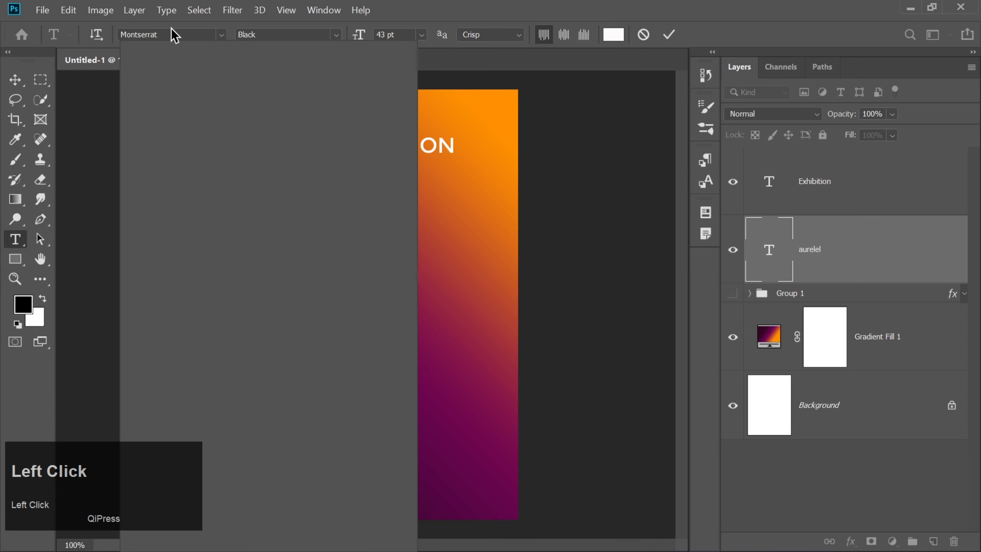
pyautogui.write('po')
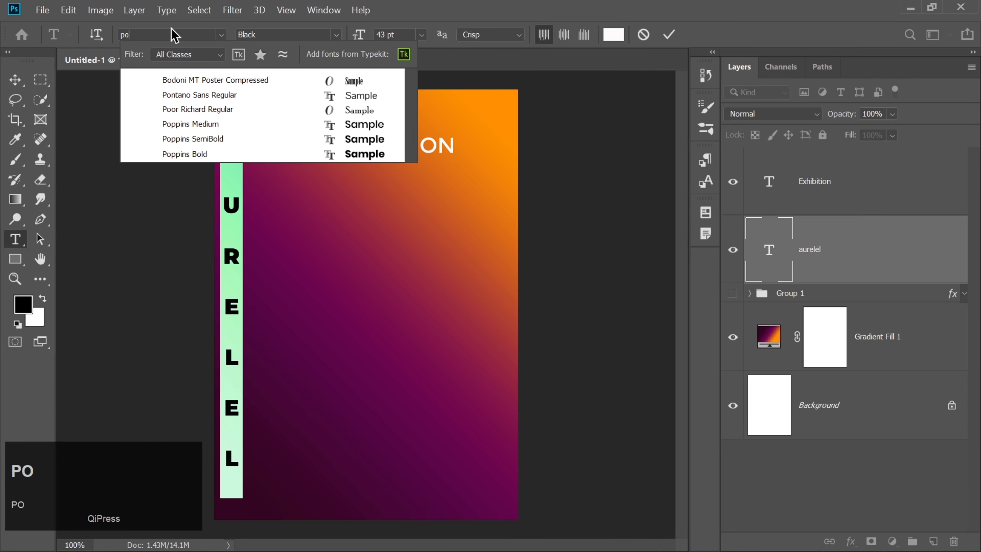
pyautogui.click(230, 150)
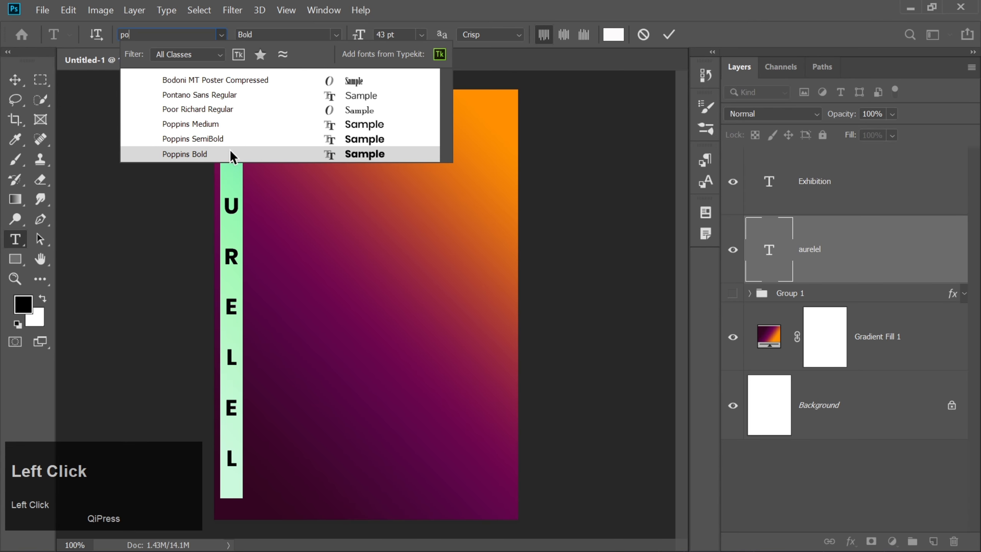
pyautogui.click(672, 38)
pyautogui.click(26, 81)
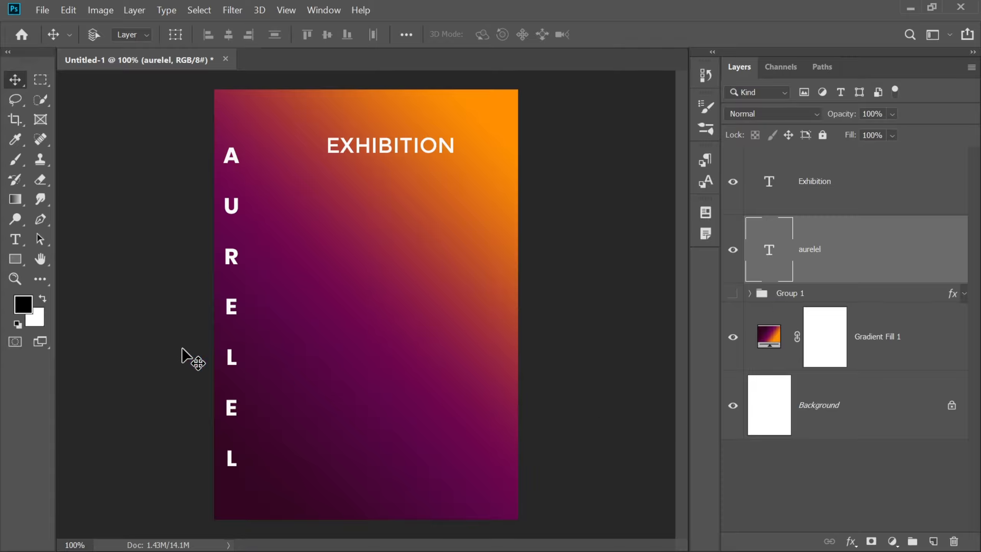
# Start a new horizontal text in the lower part of the poster with tracking 0, replacing the placeholder with a dash and a line break
pyautogui.click(18, 242)
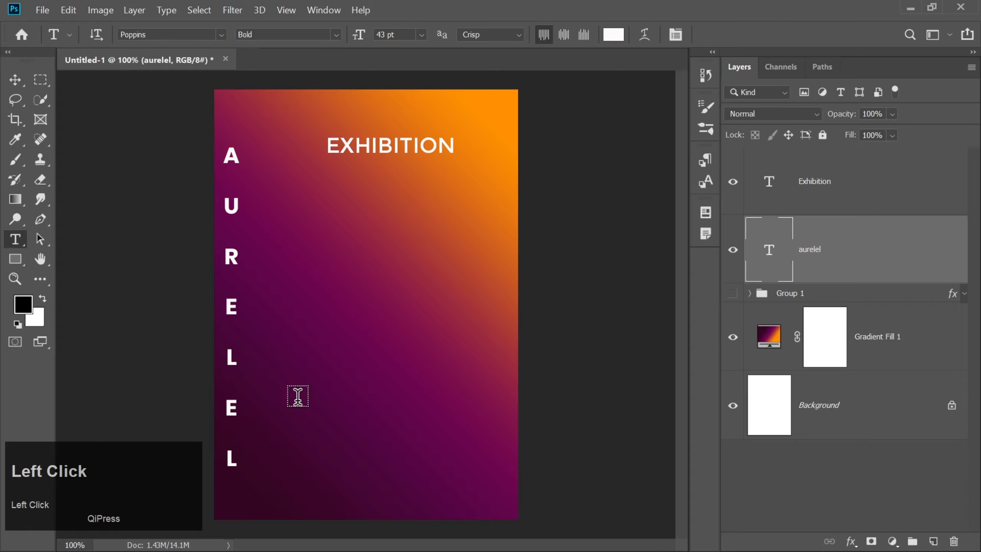
pyautogui.click(332, 429)
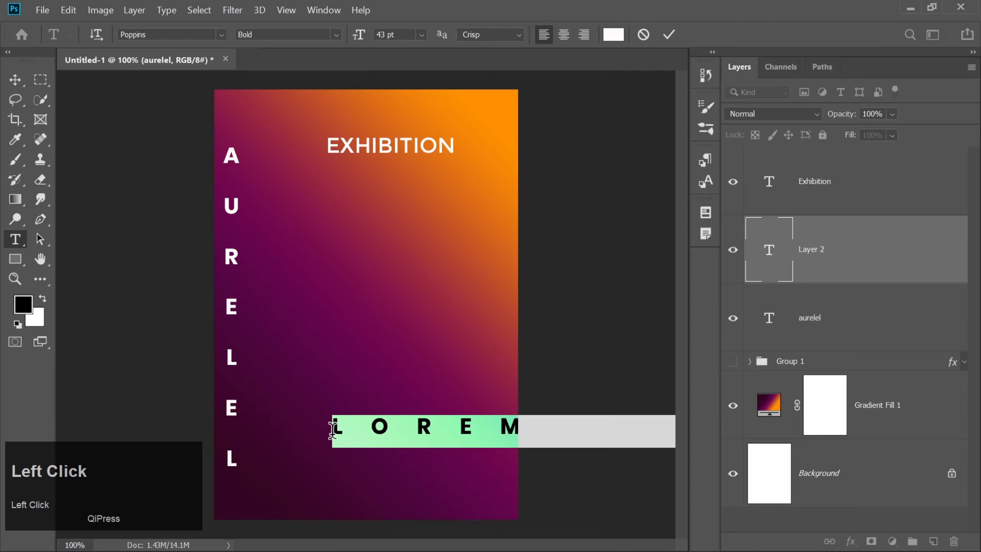
pyautogui.click(314, 12)
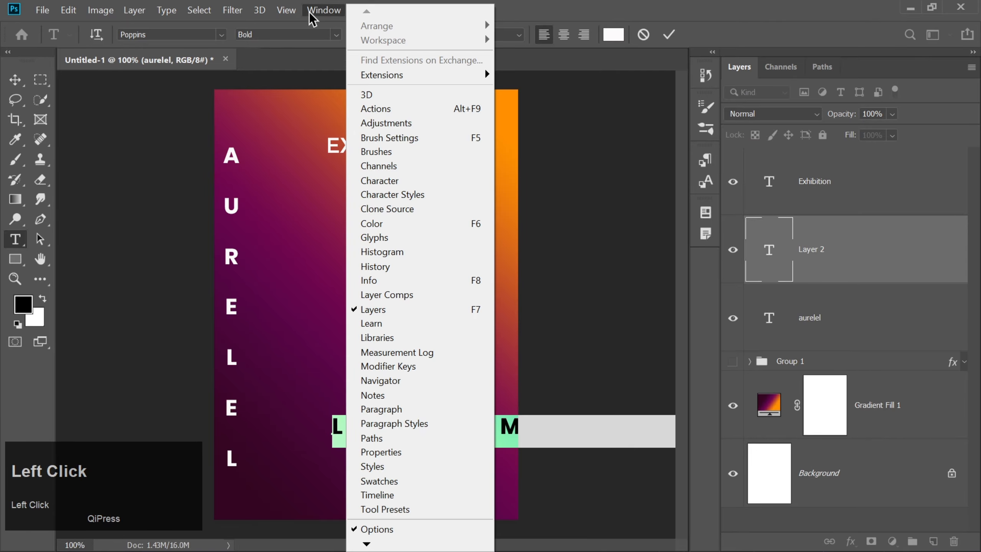
pyautogui.click(414, 181)
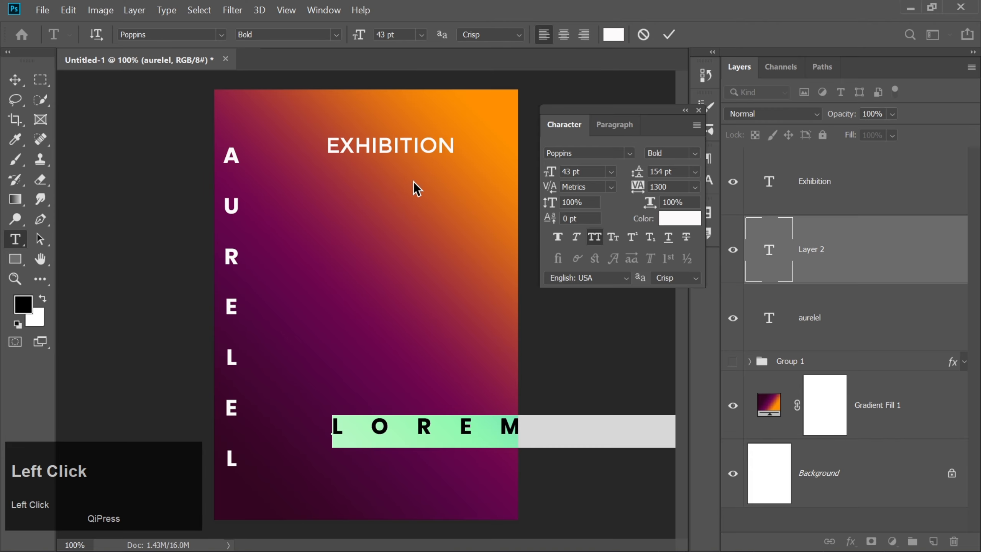
pyautogui.click(666, 187)
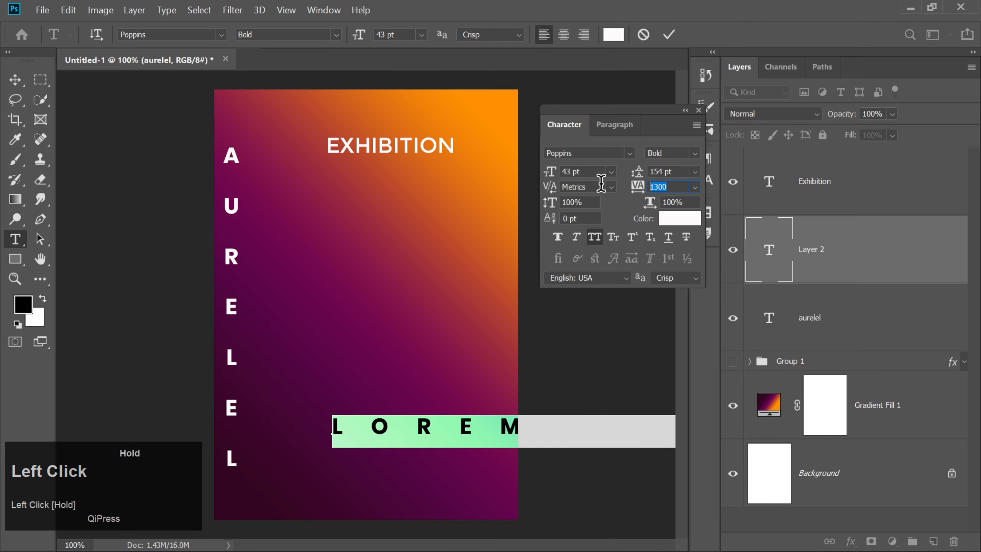
pyautogui.write('0')
pyautogui.press('Return')
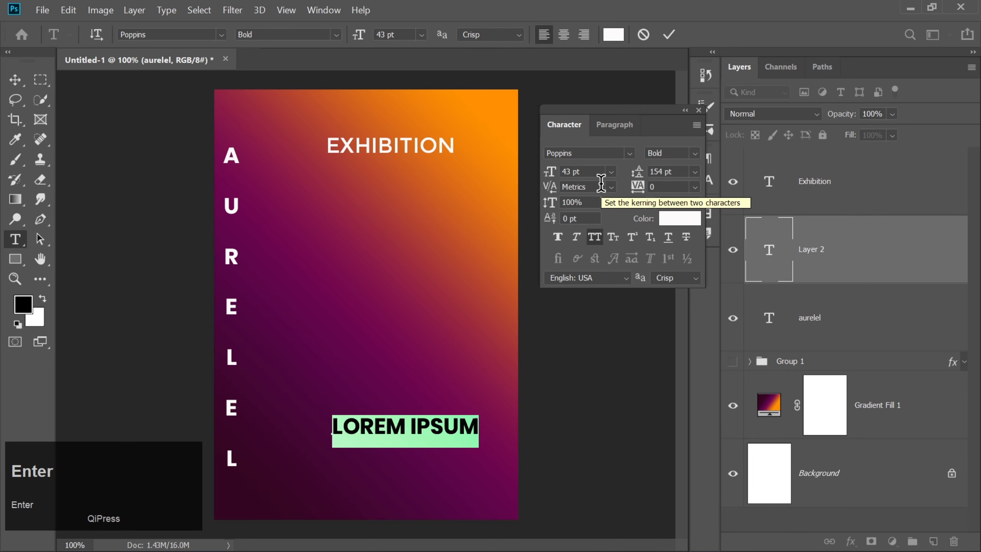
pyautogui.write('-')
pyautogui.press('Return')
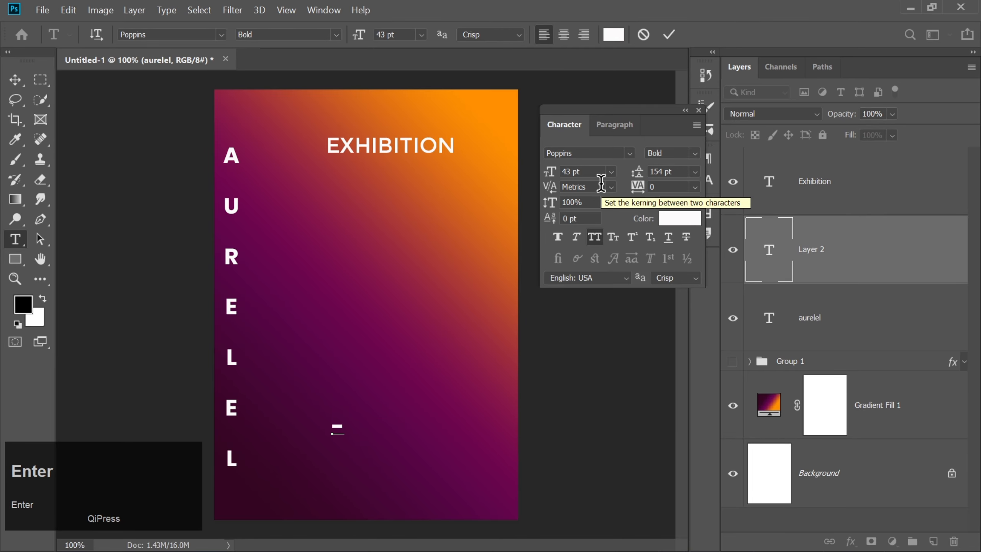
# Try a leading of 0 for the empty line below the dash and set it to 5 pt instead
pyautogui.click(675, 173)
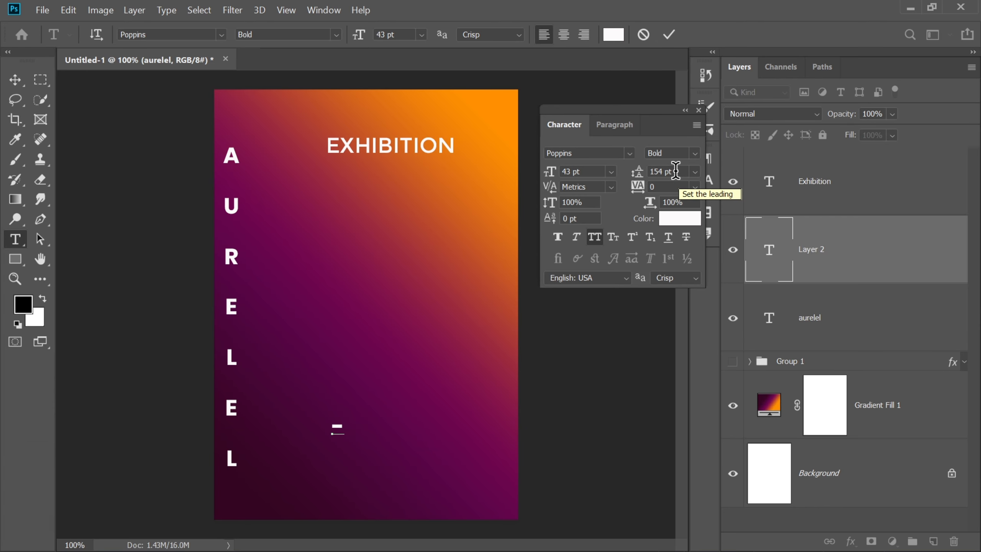
pyautogui.write('0')
pyautogui.press('Return')
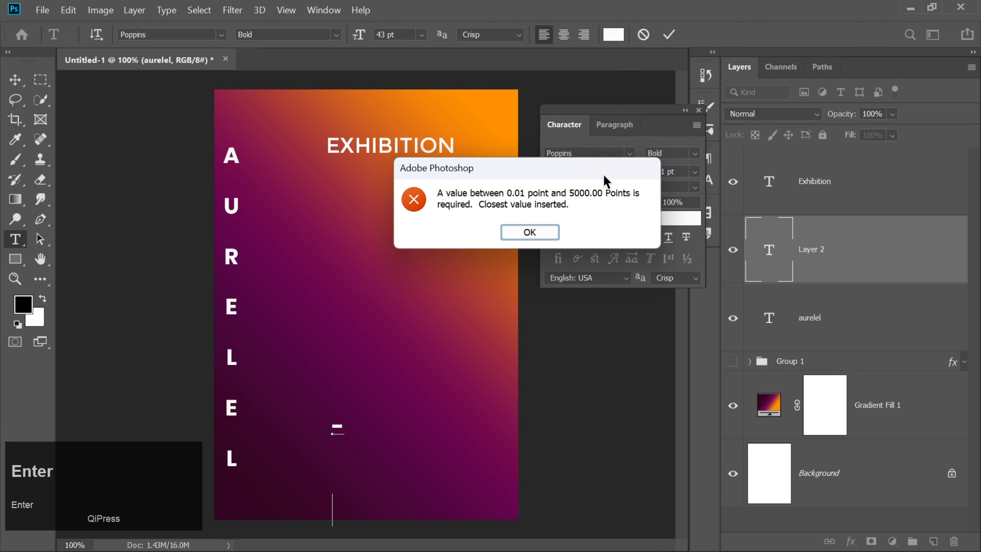
pyautogui.press('Return')
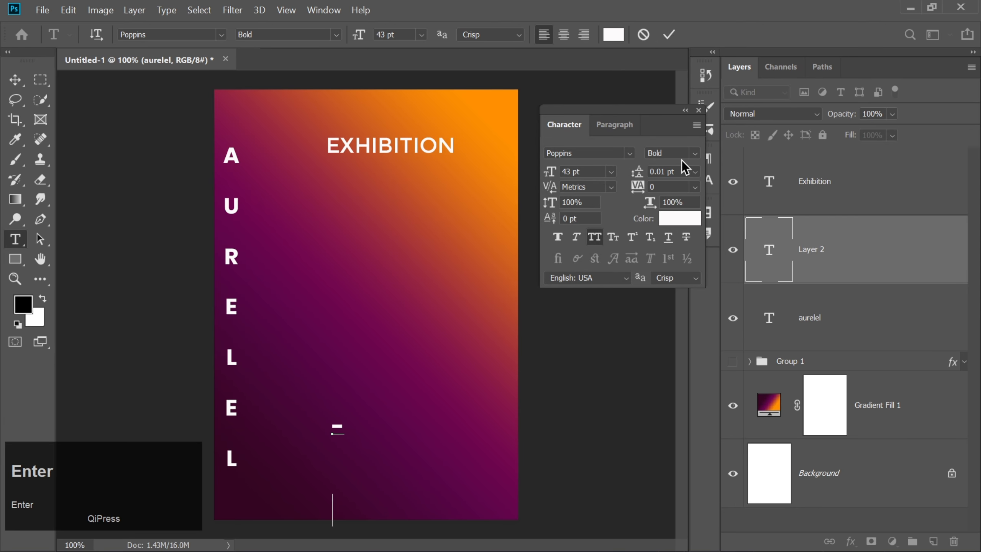
pyautogui.click(636, 177)
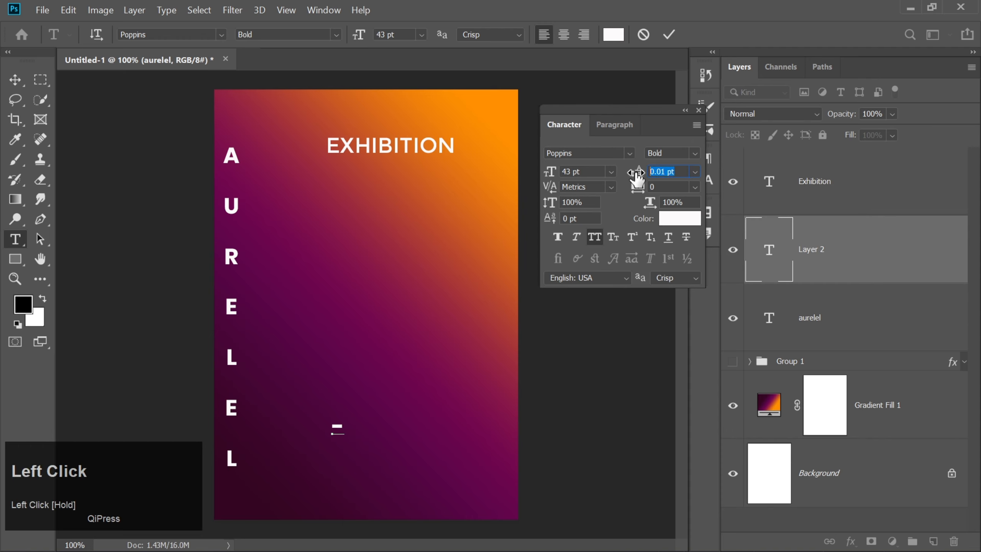
pyautogui.write('5')
pyautogui.press('Return')
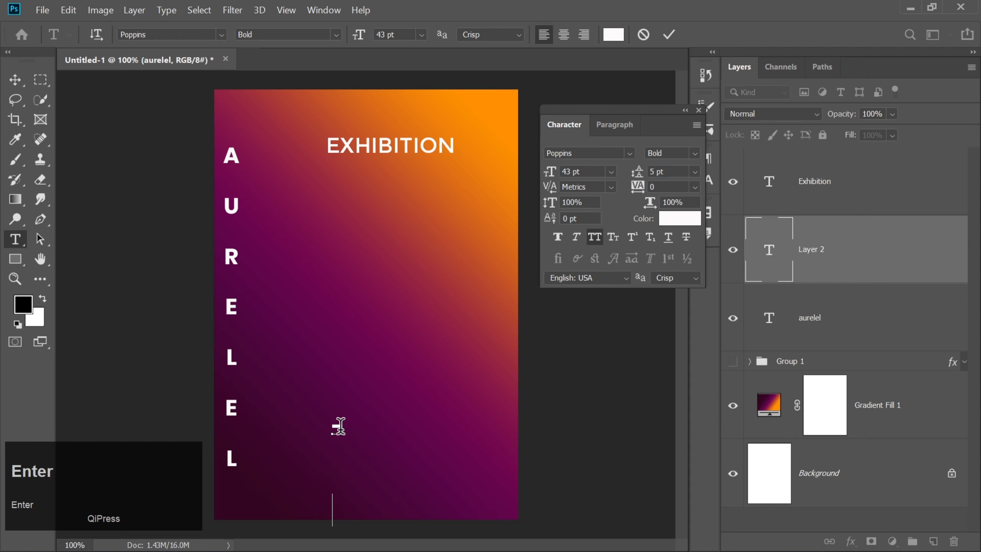
# Set the leading at the end of the dash line to 5 pt
pyautogui.click(343, 431)
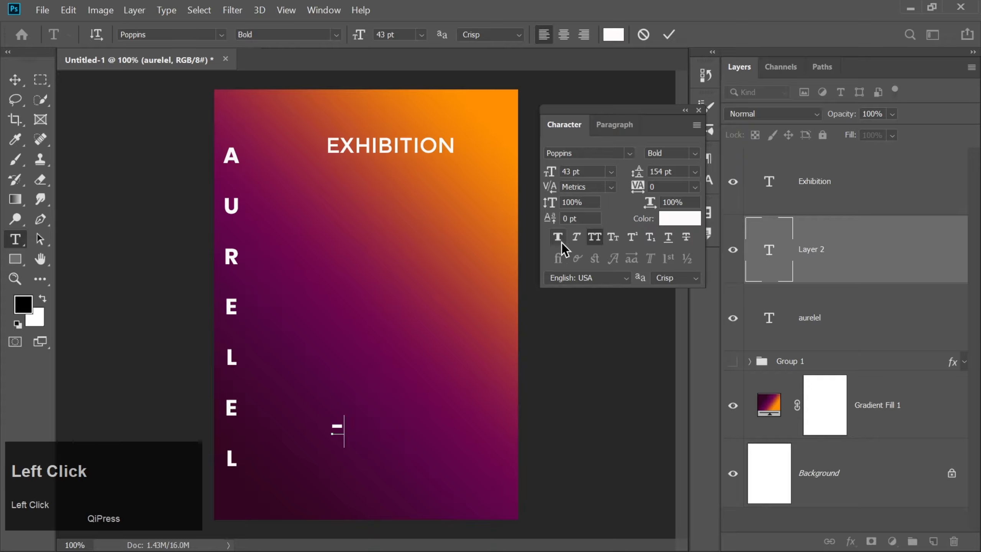
pyautogui.press('Return')
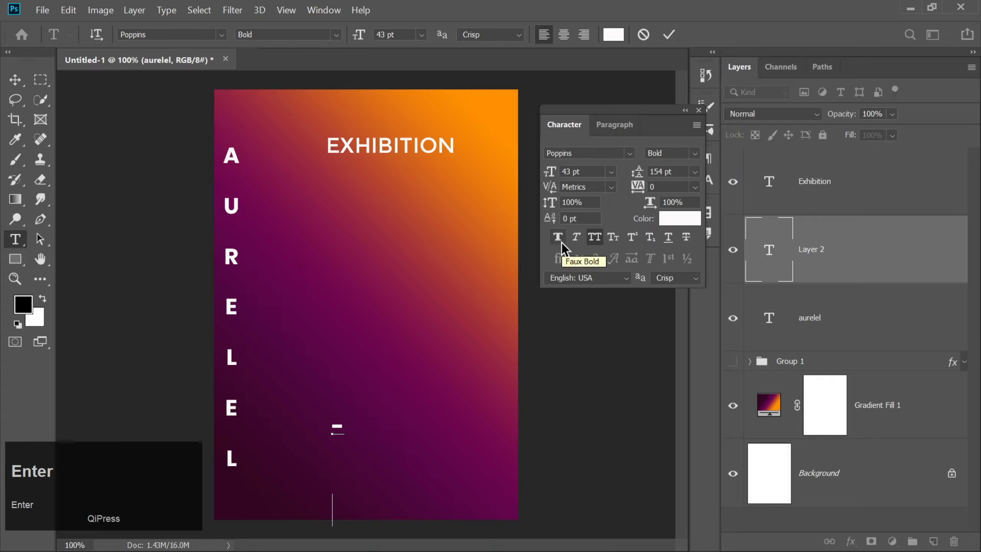
pyautogui.press('BackSpace')
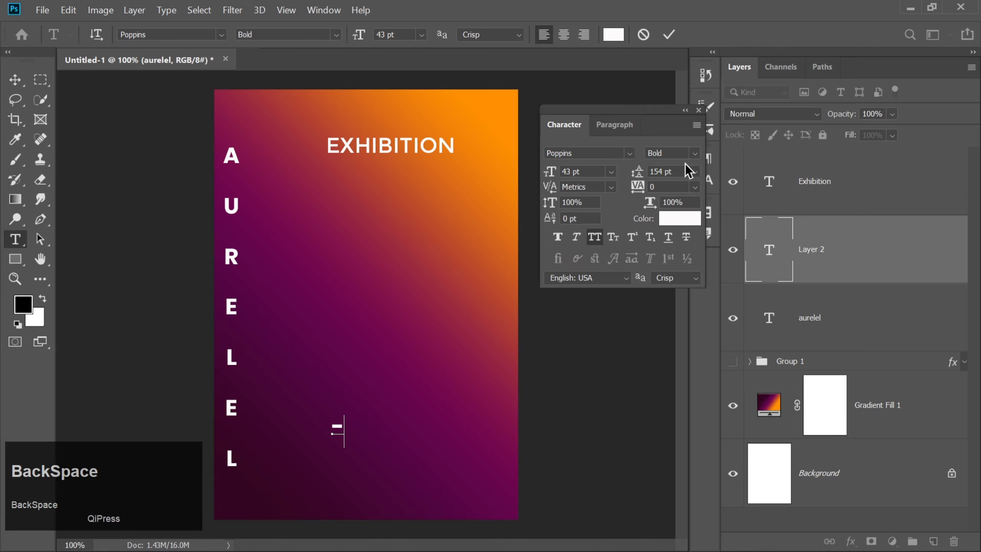
pyautogui.click(641, 171)
pyautogui.write('5')
pyautogui.press('Return')
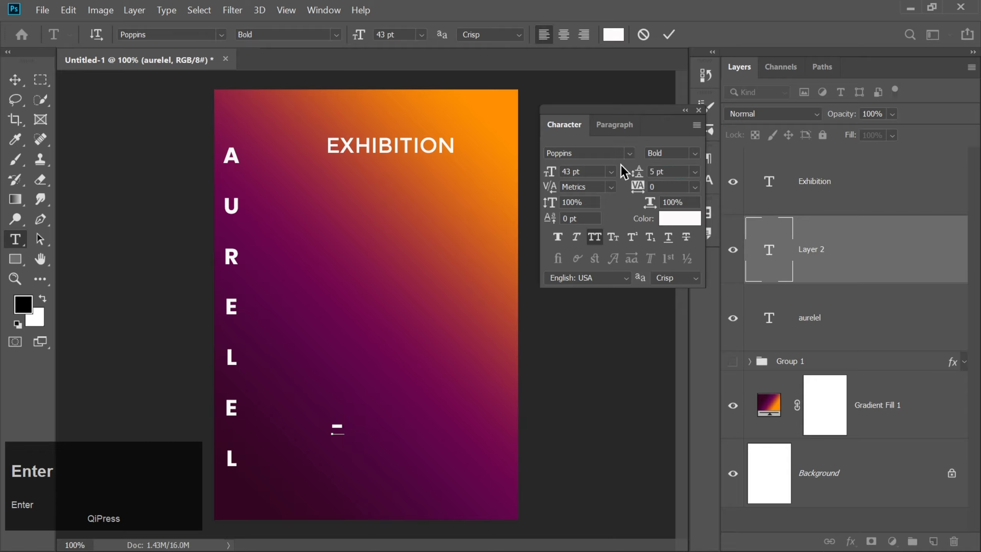
# Add the text "STEP INTO WORLD", "OF COLOURS AND" and "FRAGRANCE." on three separate lines below the dash
pyautogui.press('Return')
pyautogui.write('STEP')
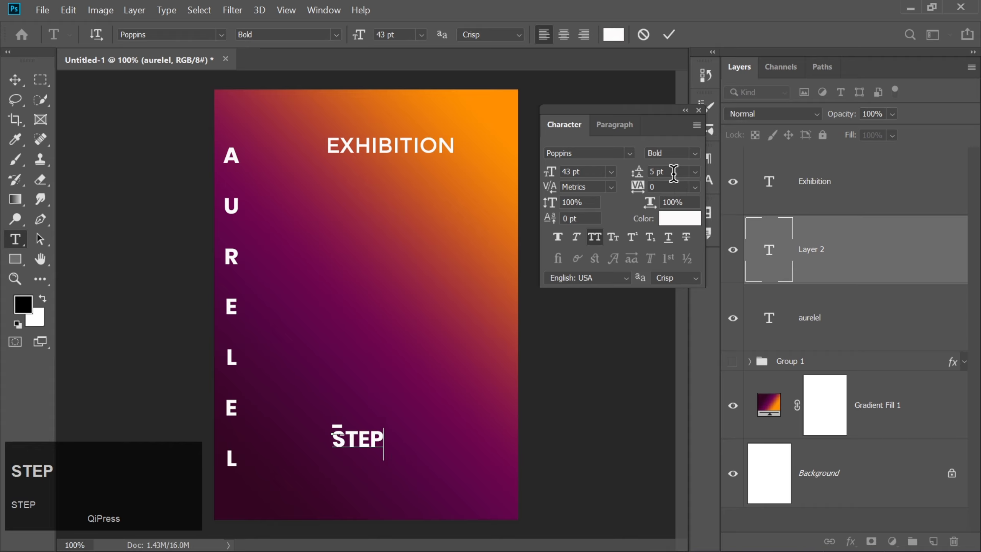
pyautogui.write(' INTO')
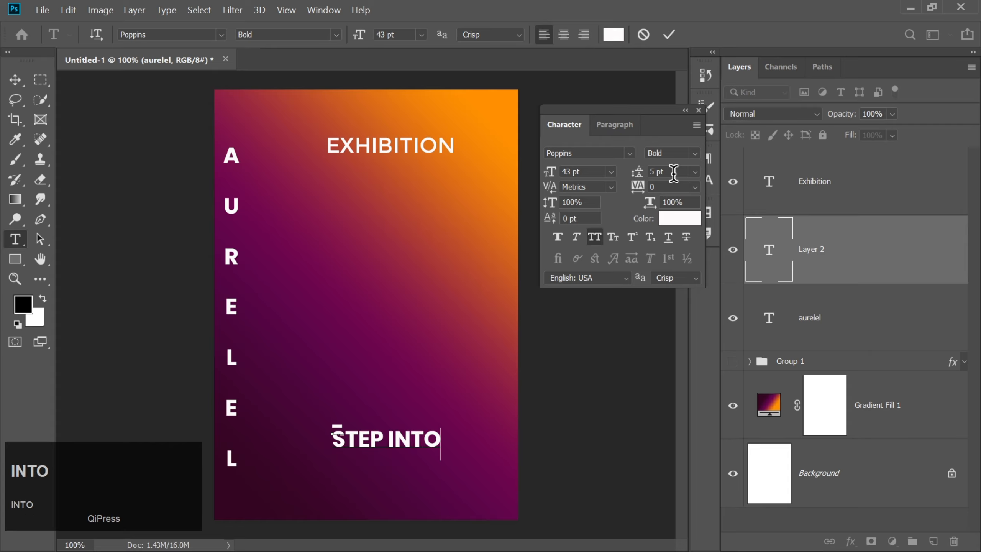
pyautogui.write(' WORLD')
pyautogui.press('Return')
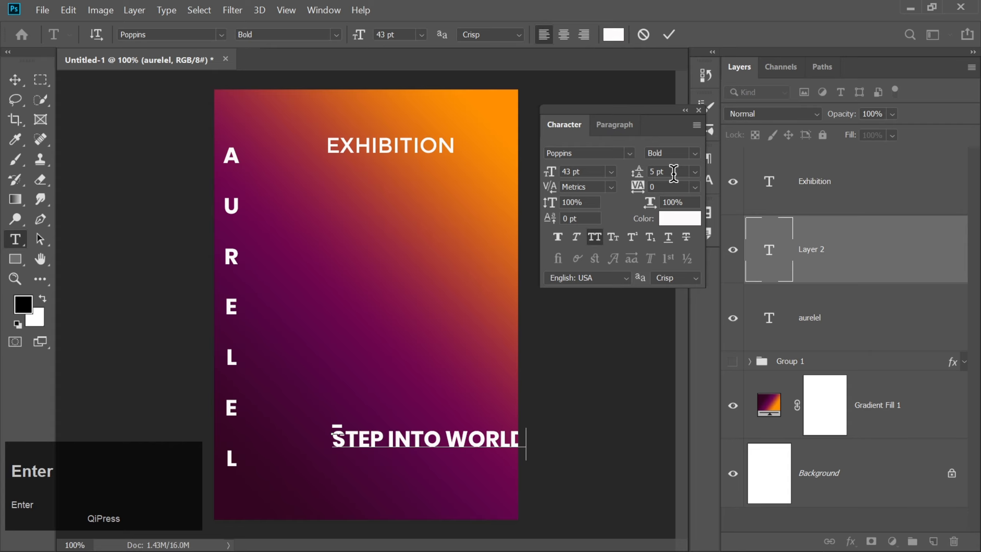
pyautogui.write('OF COLOUR')
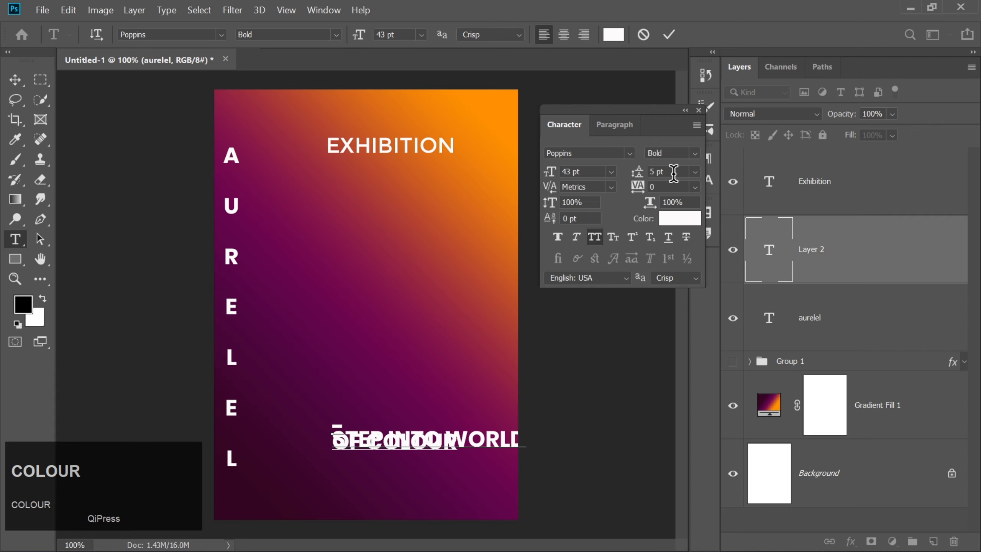
pyautogui.write('S AND')
pyautogui.press('Return')
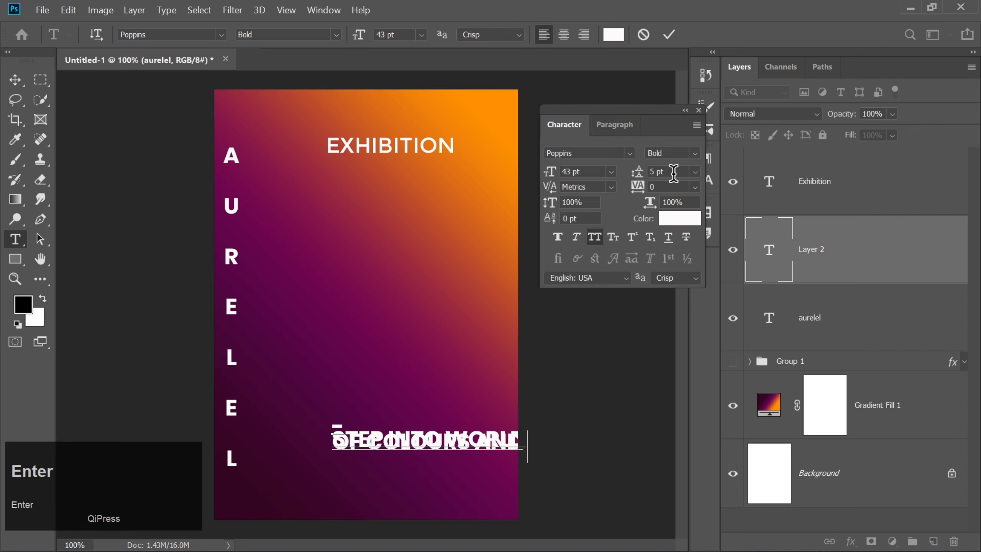
pyautogui.write('FRAGRANCE')
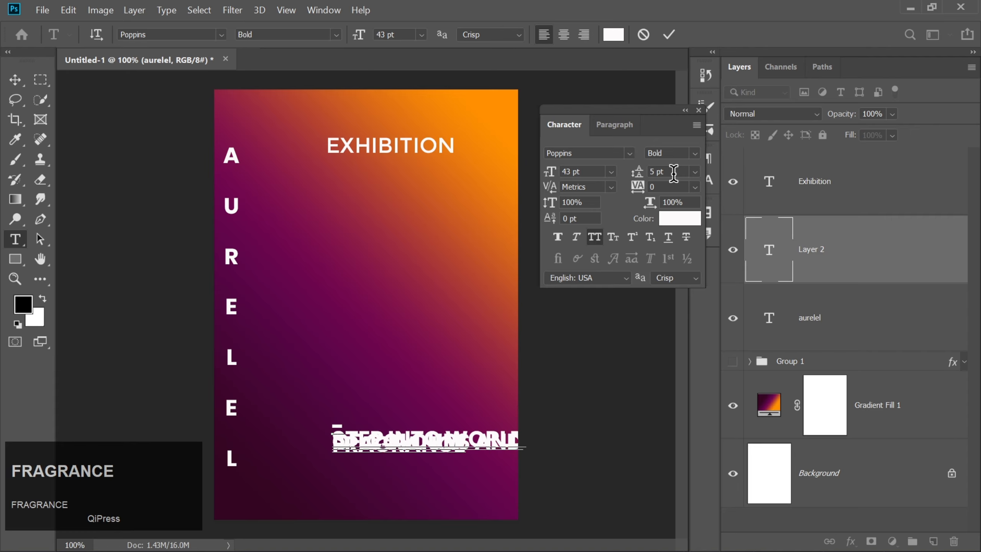
pyautogui.write('.')
# Select the whole text block and try a leading of 200 pt, followed by 50 pt
pyautogui.hotkey('ctrl', 'a')
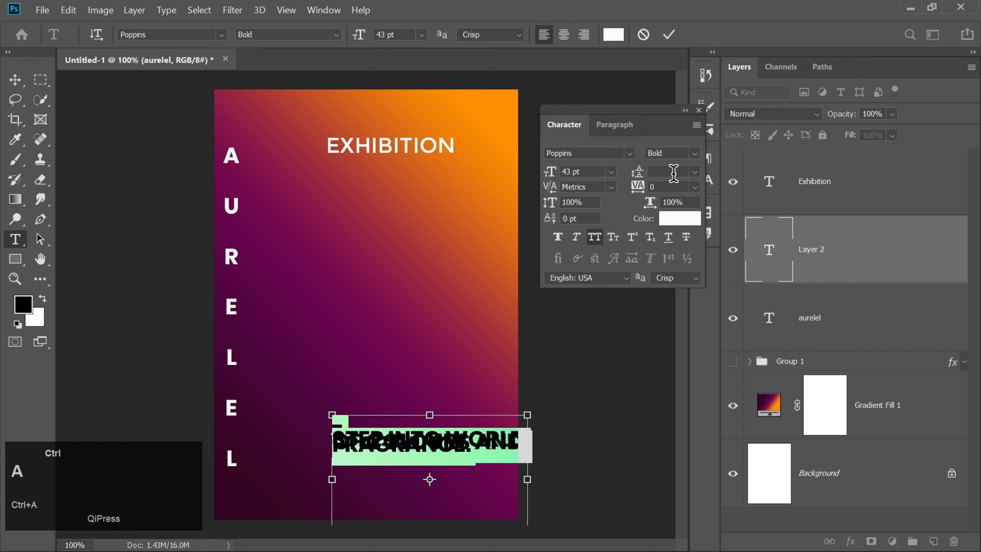
pyautogui.click(661, 172)
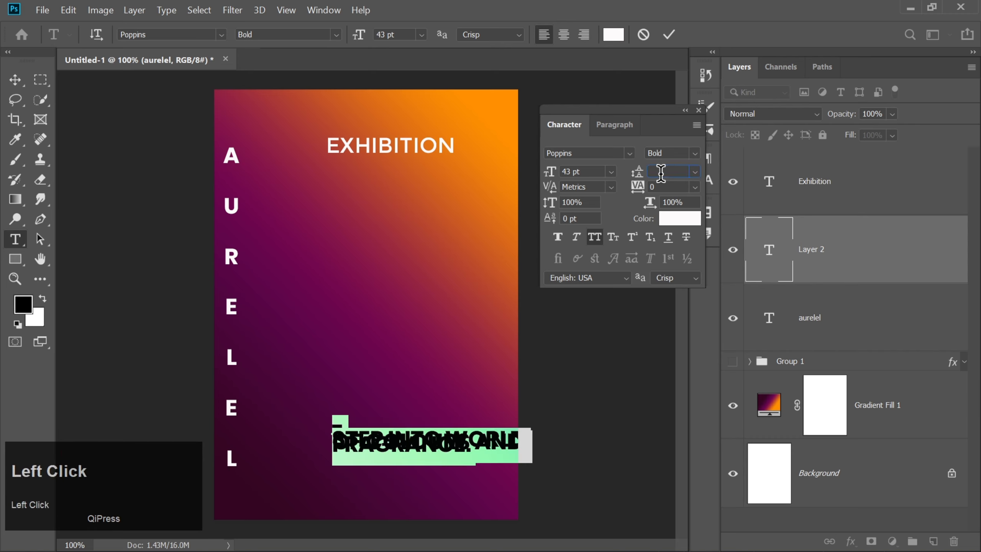
pyautogui.write('200')
pyautogui.press('Return')
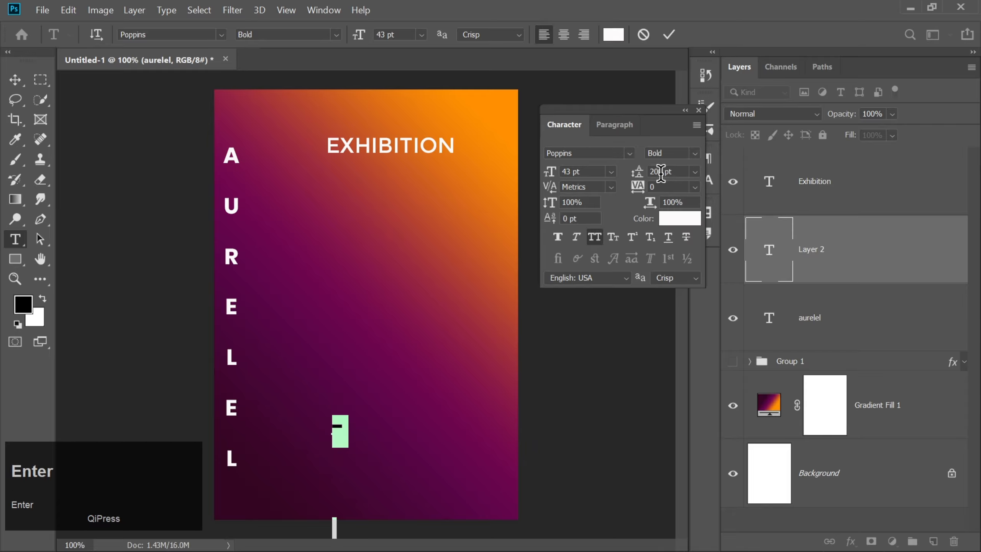
pyautogui.click(629, 171)
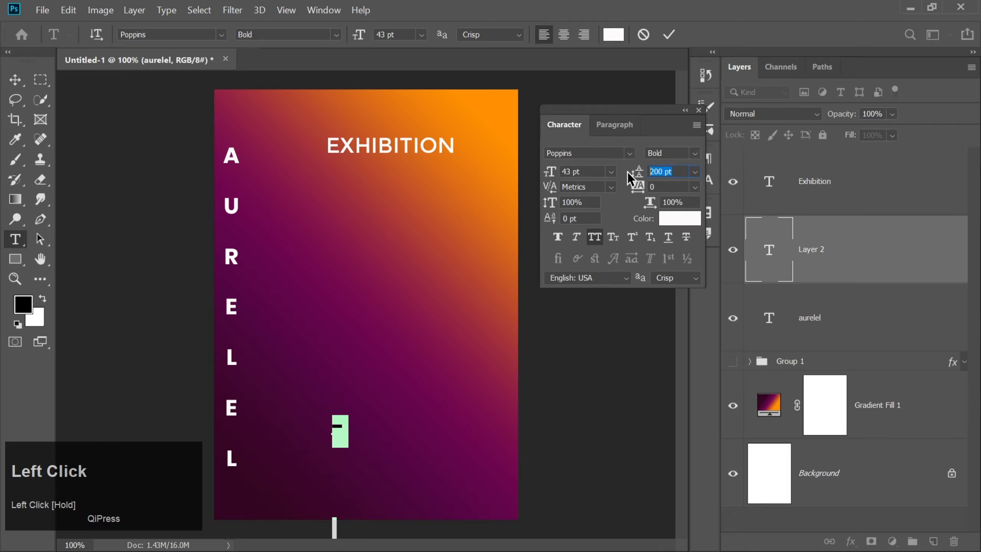
pyautogui.write('50')
pyautogui.press('Return')
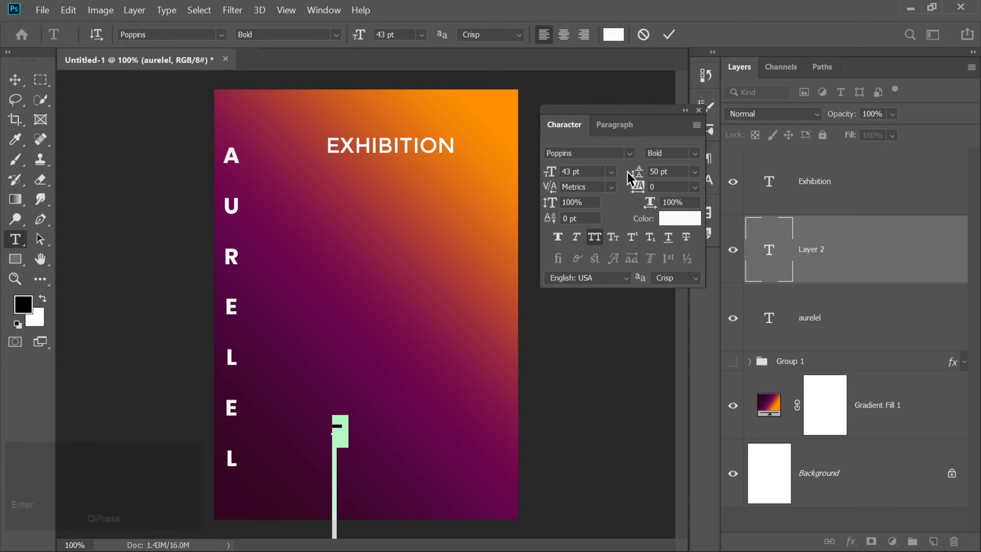
# Set the tracking of the whole selected text block to 40
pyautogui.click(665, 186)
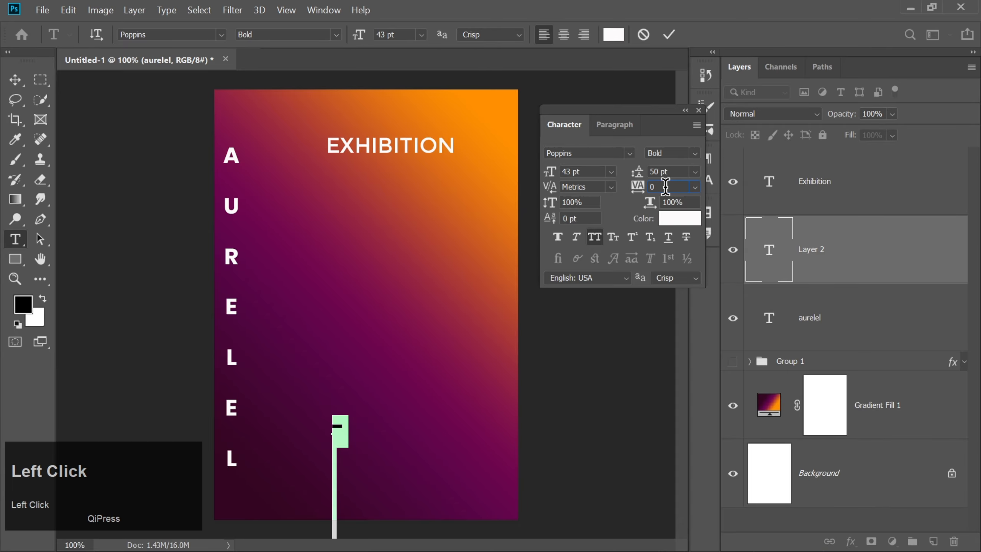
pyautogui.press('BackSpace')
pyautogui.write('40')
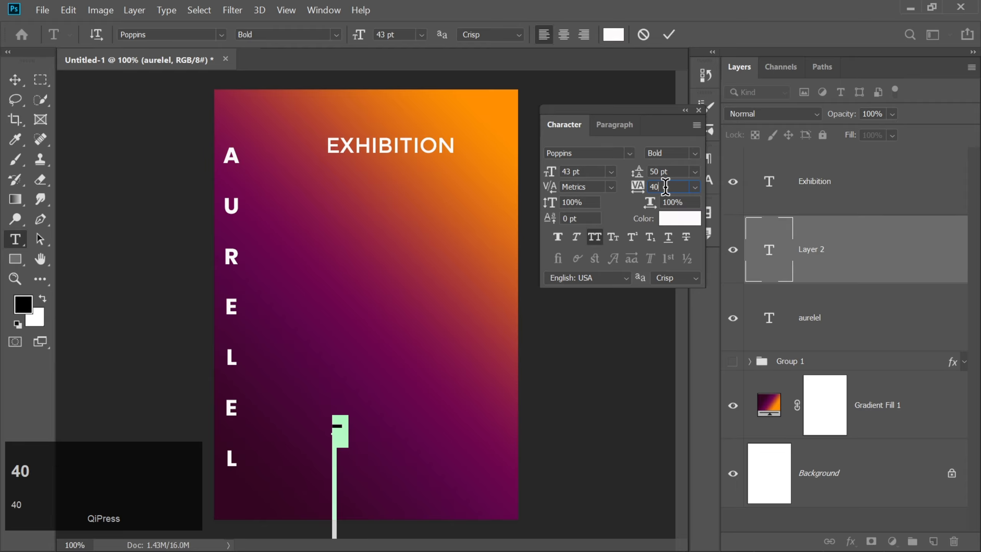
pyautogui.press('Return')
# Try a leading of 10 pt for the selected text block and set it to 30 pt instead
pyautogui.moveTo(674, 171); pyautogui.dragTo(642, 174)
pyautogui.write('10')
pyautogui.press('Return')
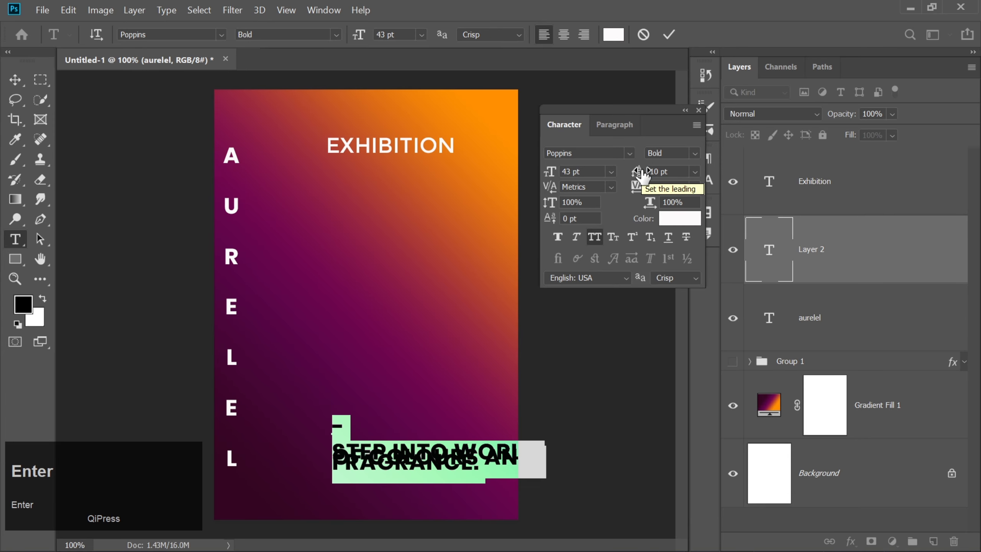
pyautogui.click(668, 171)
pyautogui.press('BackSpace')
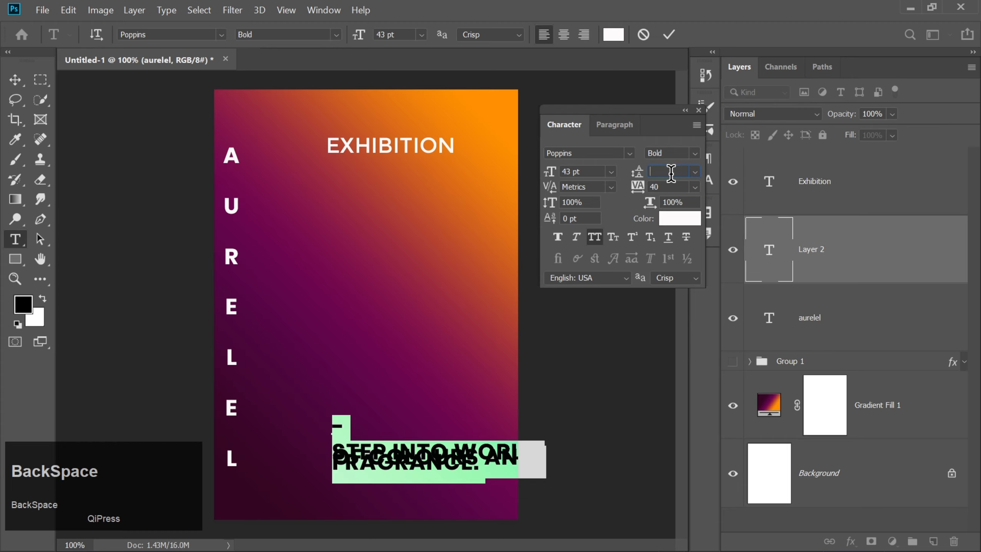
pyautogui.write('30')
pyautogui.press('Return')
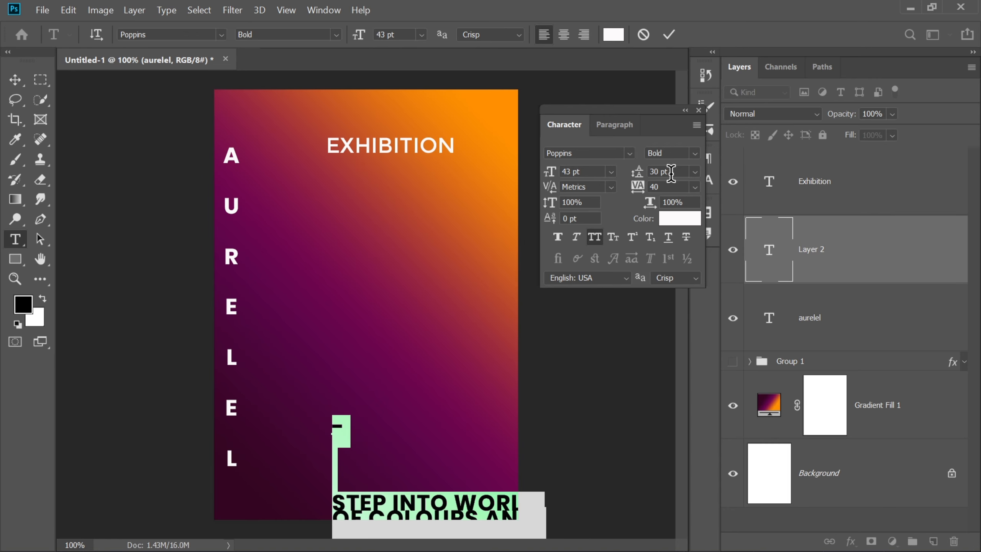
# Delete the surplus empty lines between the dash and the STEP INTO WORLD line
pyautogui.click(352, 469)
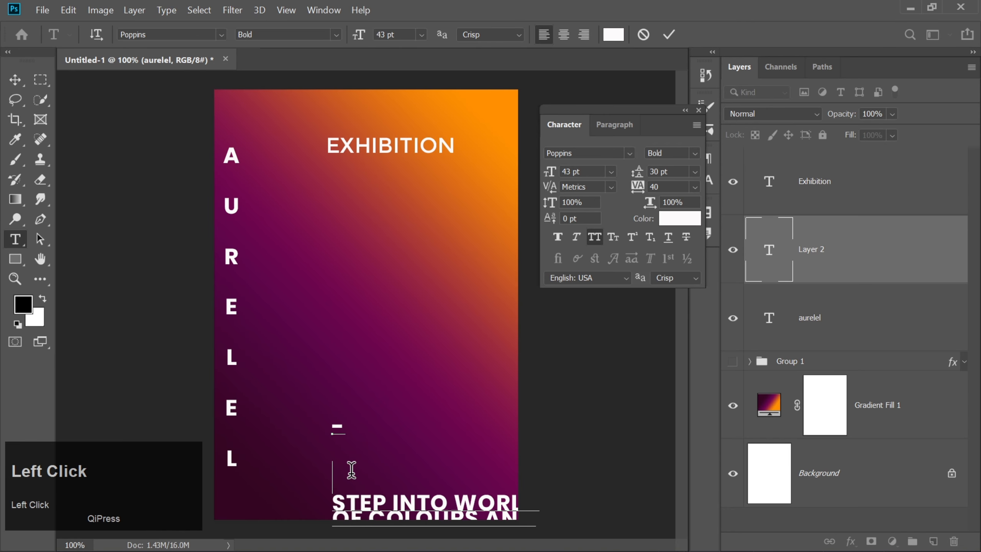
pyautogui.press('BackSpace')
pyautogui.press('BackSpace')
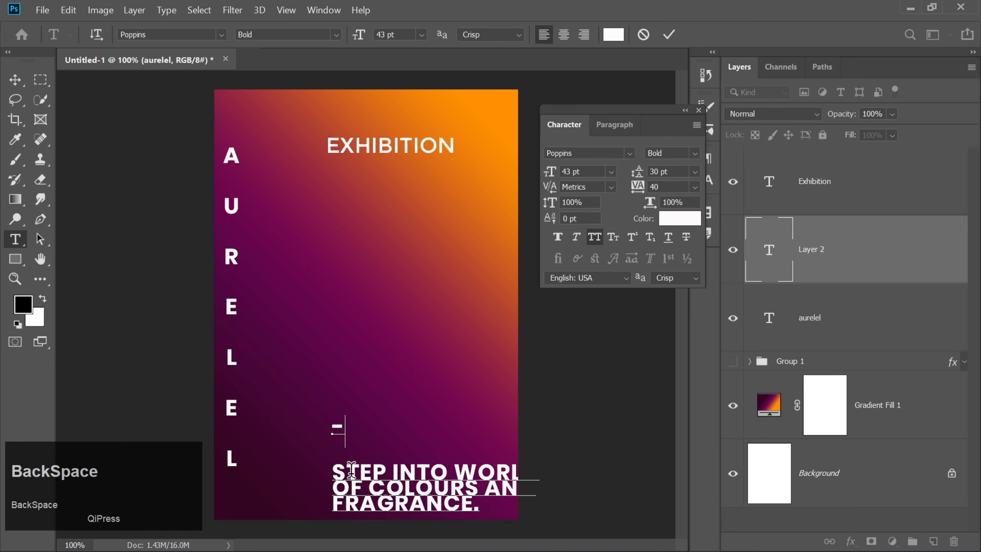
pyautogui.press('BackSpace')
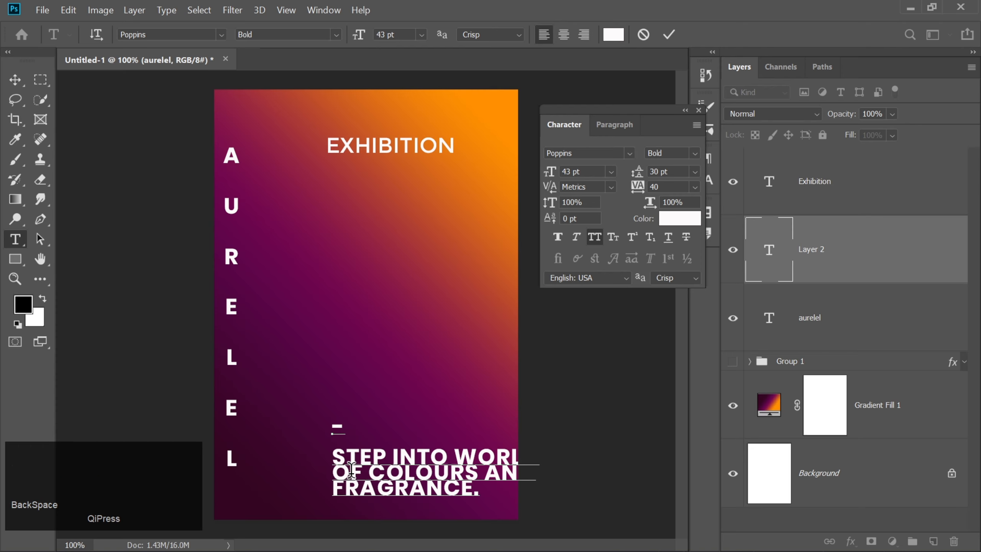
pyautogui.write('A')
pyautogui.press('BackSpace')
# Set the leading of the whole text block, dash included, to 40 pt
pyautogui.hotkey('ctrl', 'a')
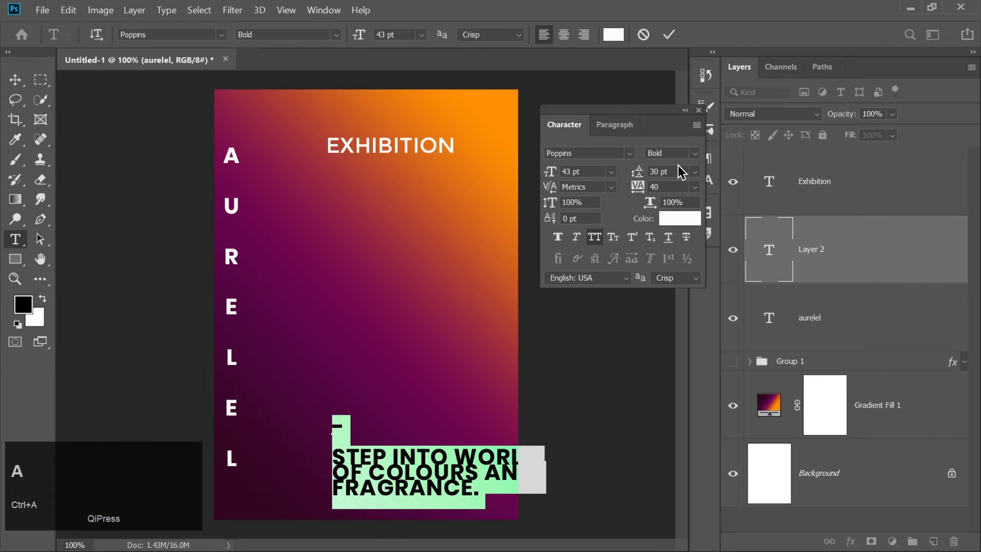
pyautogui.moveTo(678, 170); pyautogui.dragTo(638, 174)
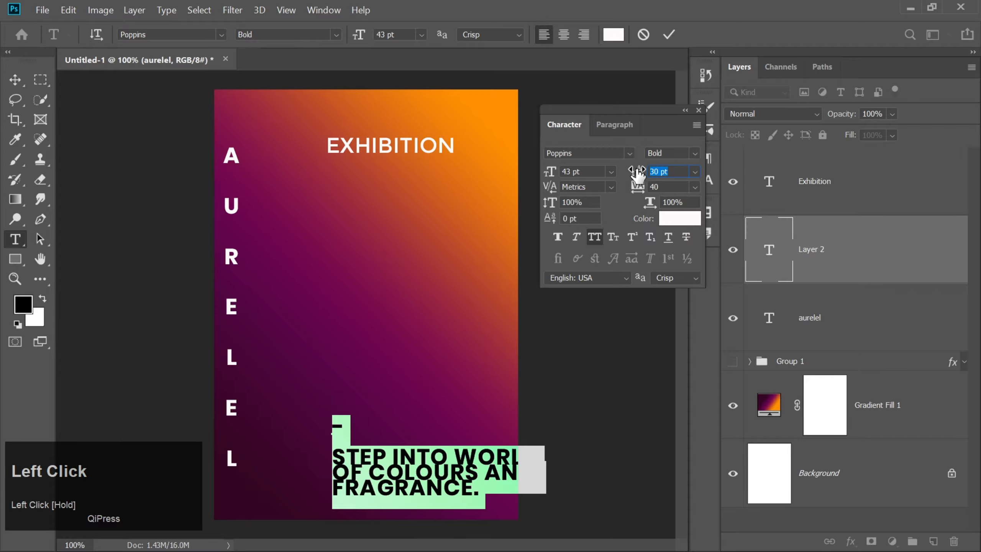
pyautogui.write('40')
pyautogui.press('Return')
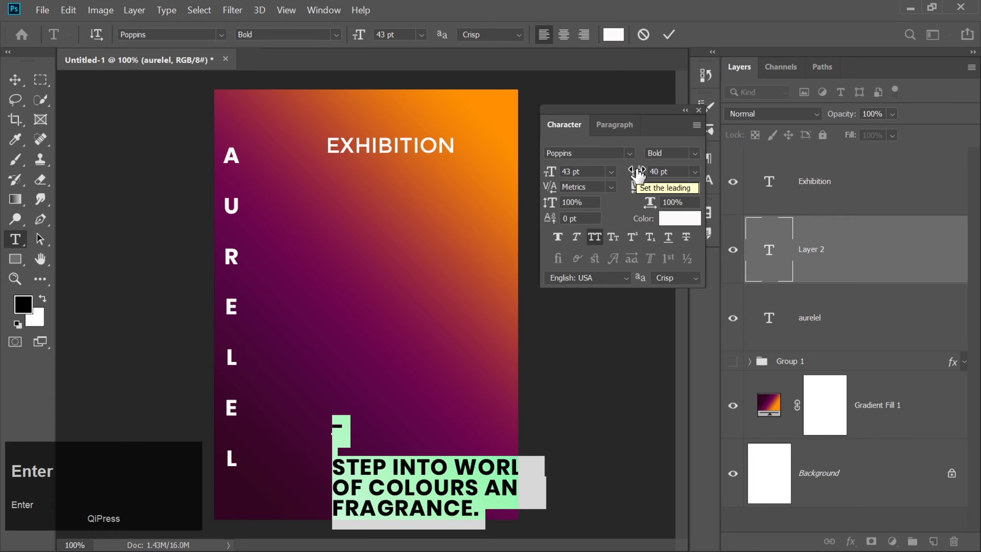
# Remove the remaining empty line below the dash and commit the text
pyautogui.click(351, 441)
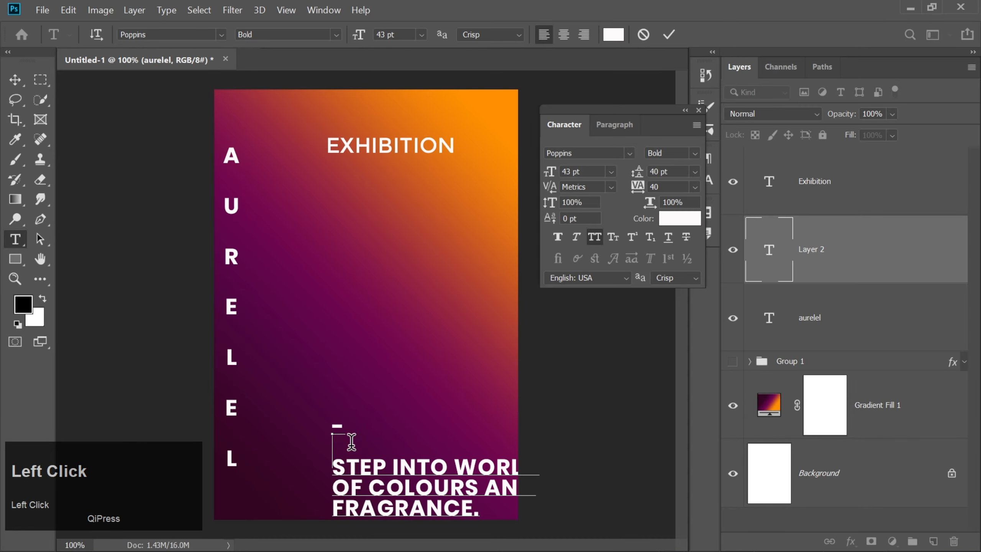
pyautogui.press('BackSpace')
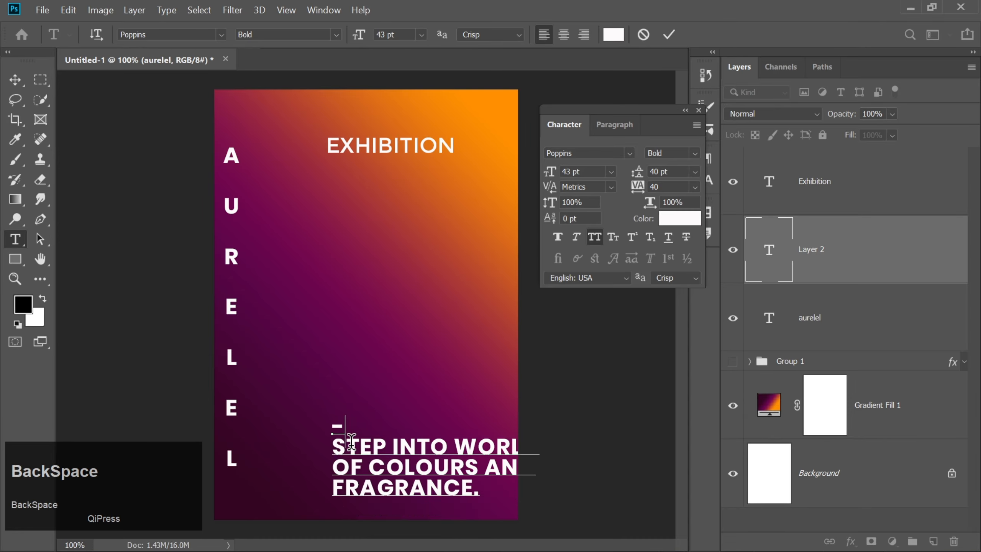
pyautogui.click(667, 35)
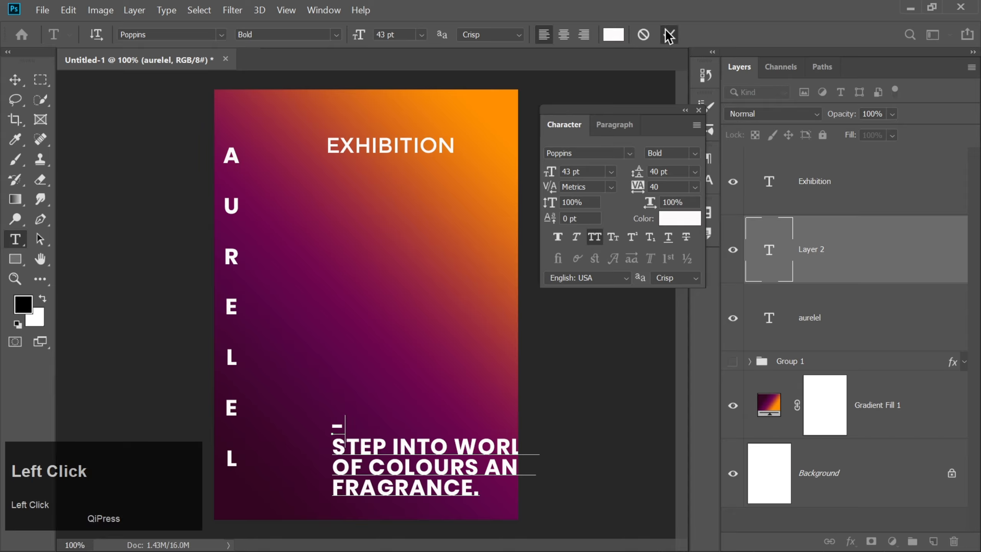
# Scale the tagline text proportionally to about 56.6% and position it fully inside the lower right part of the poster
pyautogui.hotkey('ctrl', 't')
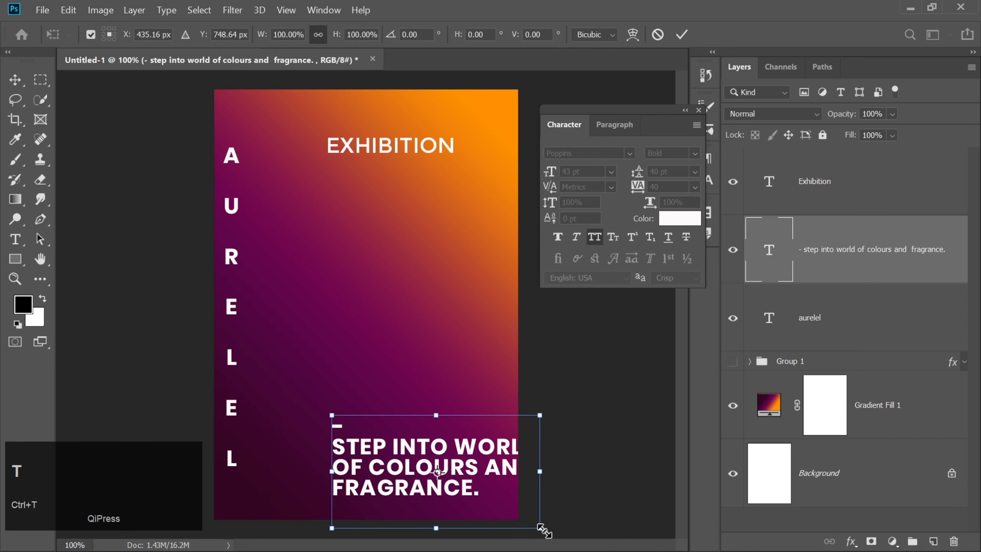
pyautogui.moveTo(540, 528); pyautogui.dragTo(449, 478)
pyautogui.moveTo(422, 445); pyautogui.dragTo(435, 459)
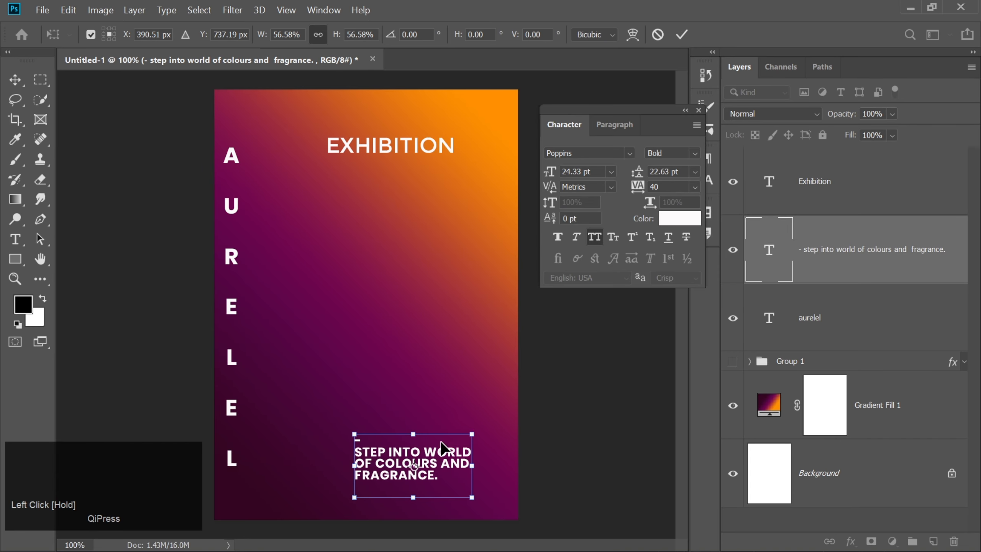
pyautogui.click(682, 35)
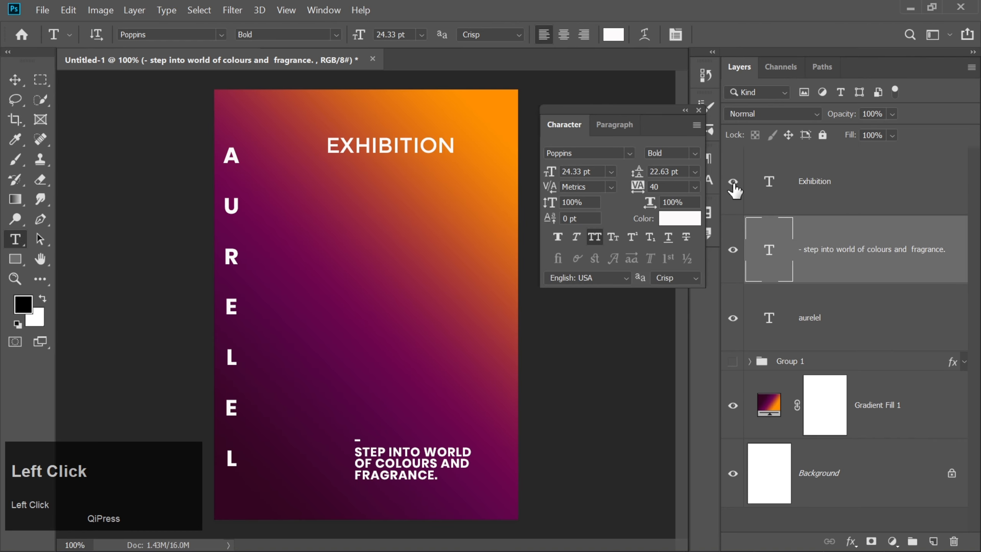
# Make Group 1 with the letter A visible again and close the character settings
pyautogui.click(734, 360)
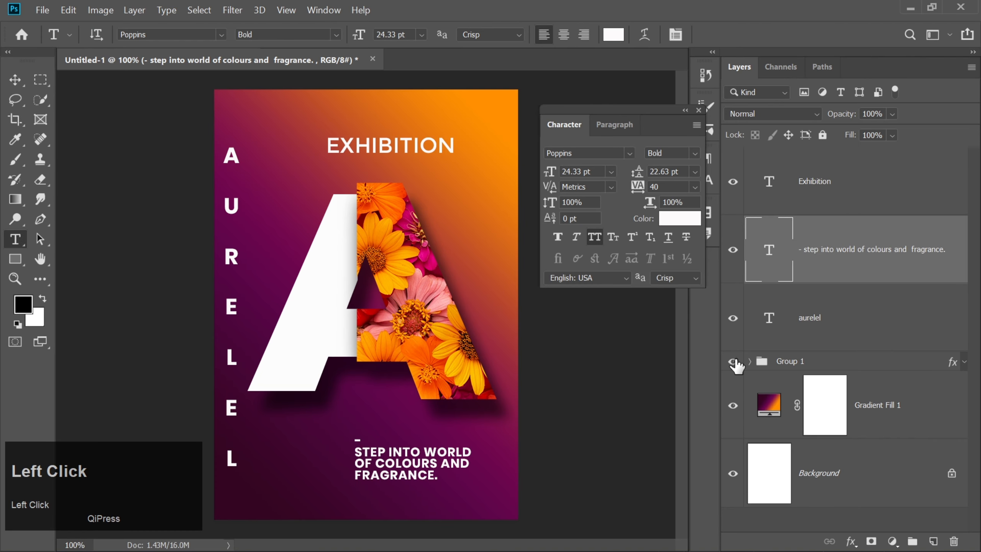
pyautogui.press('Down')
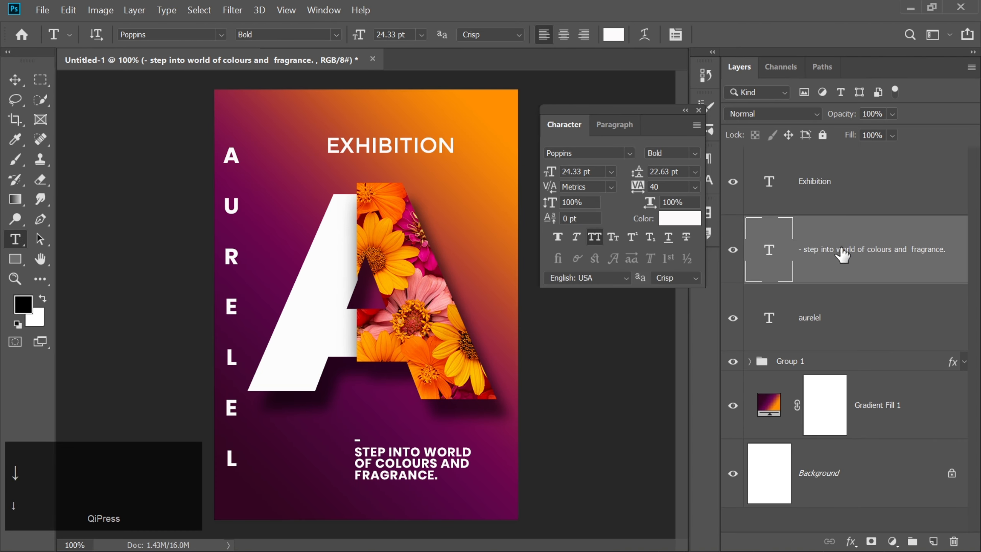
pyautogui.click(841, 255)
pyautogui.click(15, 79)
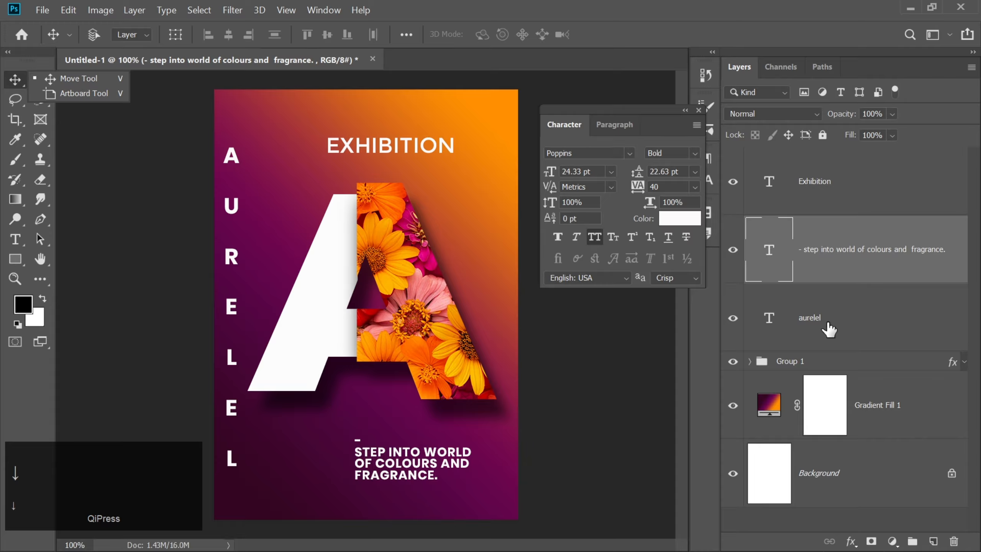
pyautogui.click(699, 111)
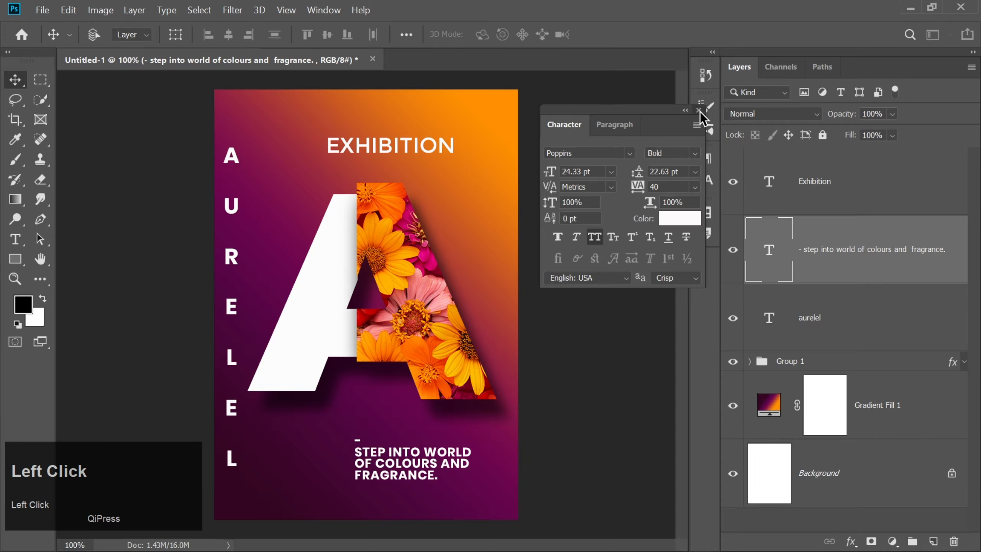